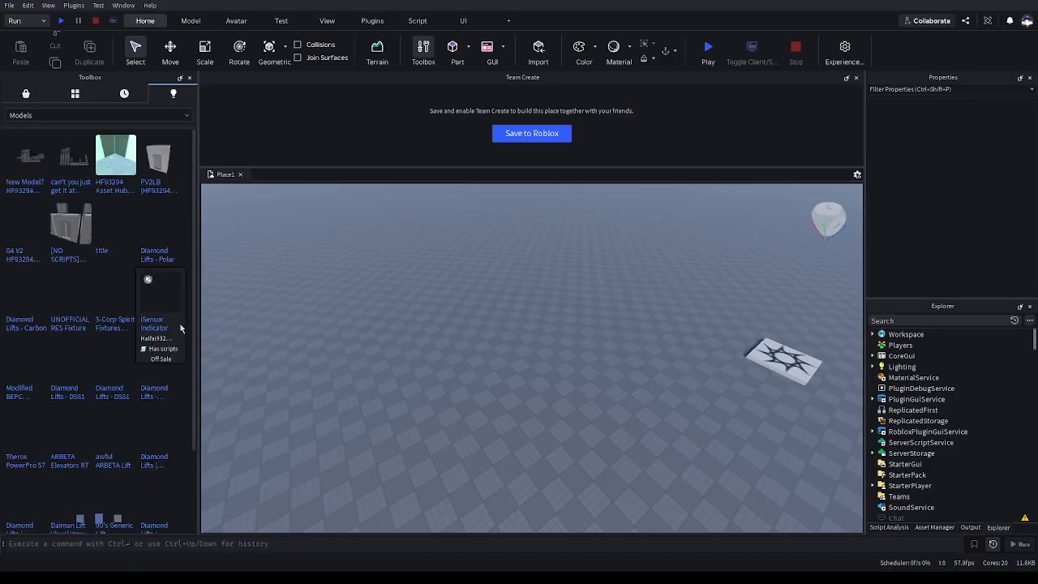
Insert the Old Generic Lift (Md. Irvia) model from the toolbox and place it on the baseplate
scroll(179, 323, down, 1)
scroll(179, 414, down, 8)
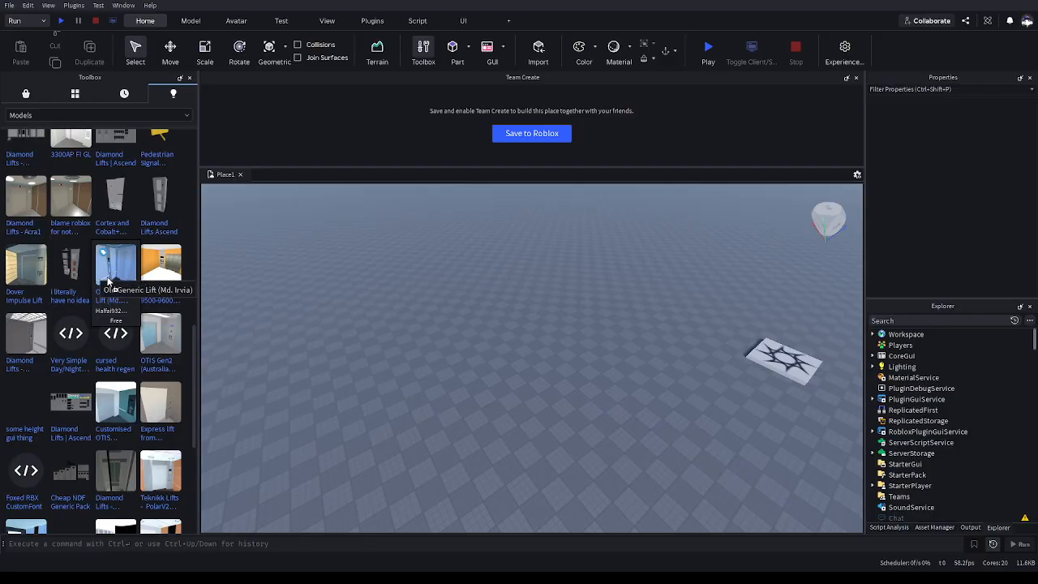
click(109, 281)
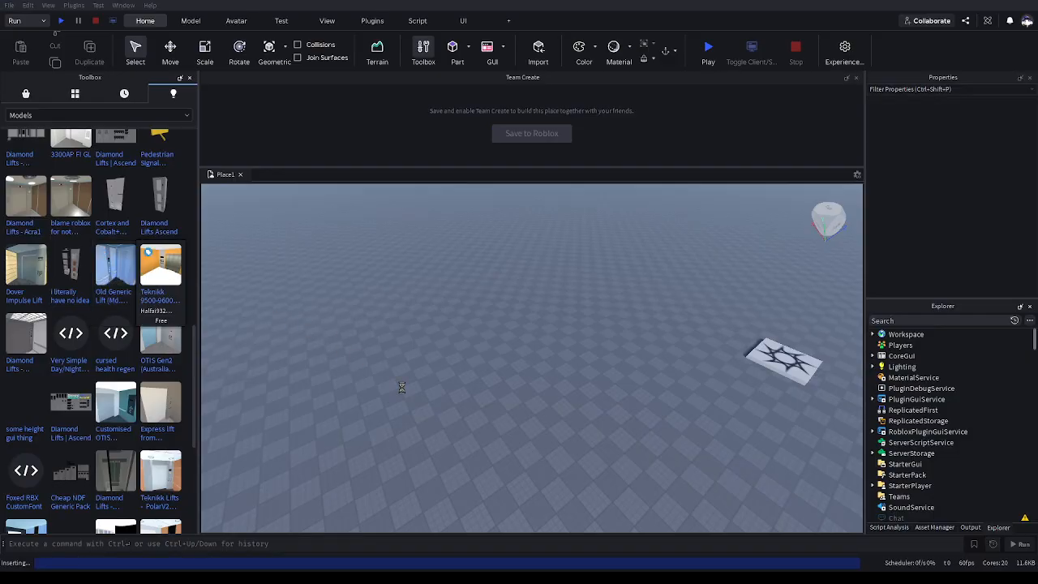
click(651, 369)
right_drag(652, 369, 654, 371)
click(440, 352)
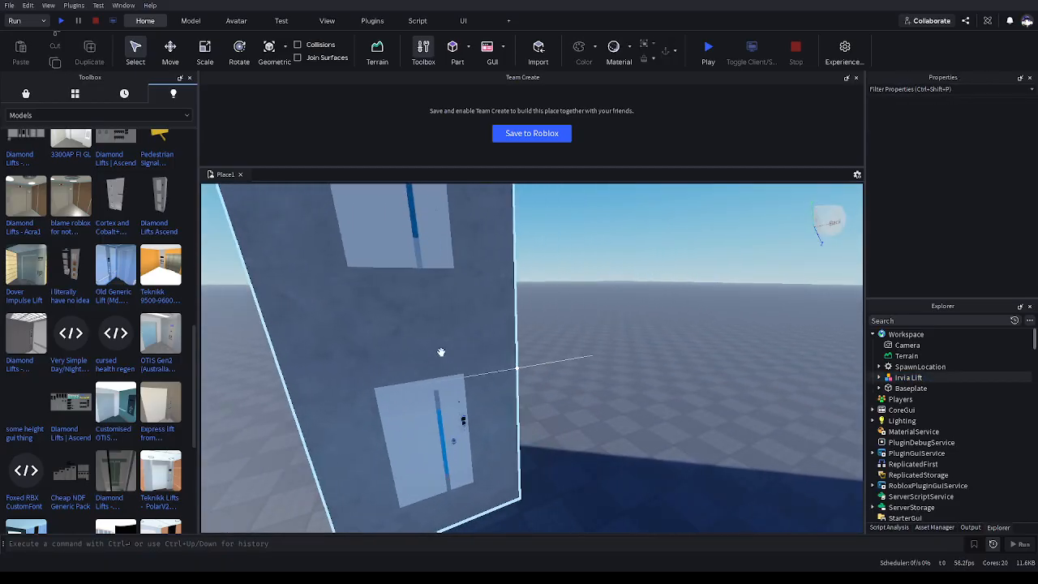
Run the place and fly the camera around inside the lift car to test it
click(61, 21)
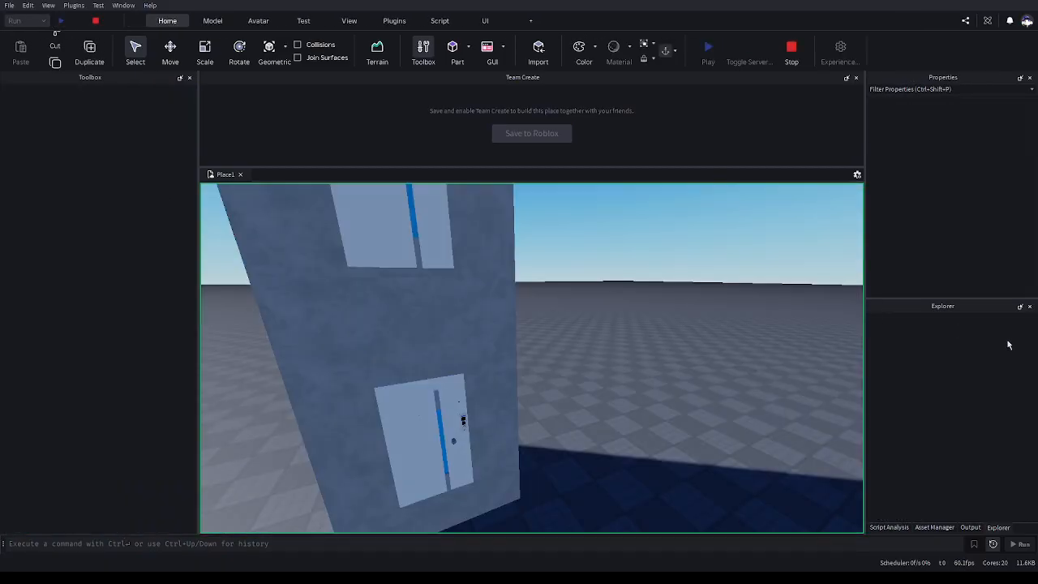
right_drag(529, 364, 528, 364)
key(w)
key(w)
key(ctrl+1)
right_drag(444, 382, 444, 381)
key(w)
key(q)
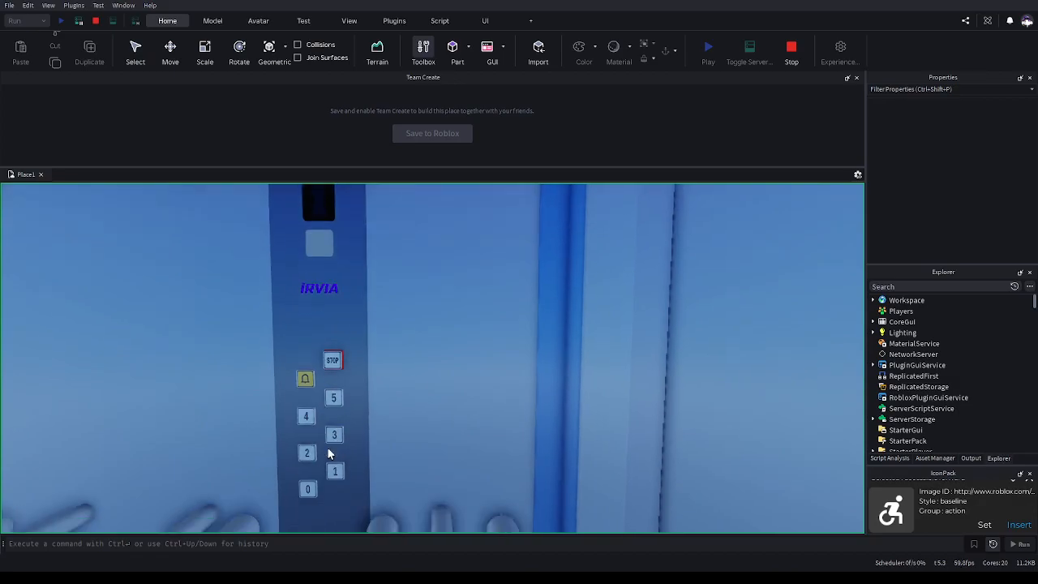
key(q)
right_drag(417, 256, 417, 262)
Open the Output panel and follow the lift script error to its line 231
click(970, 458)
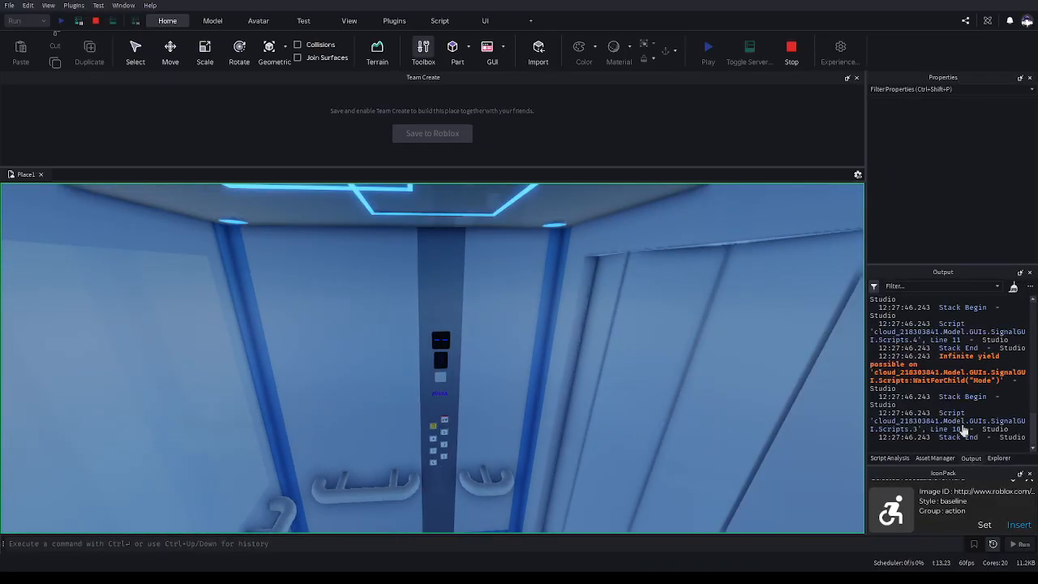
scroll(940, 381, up, 2)
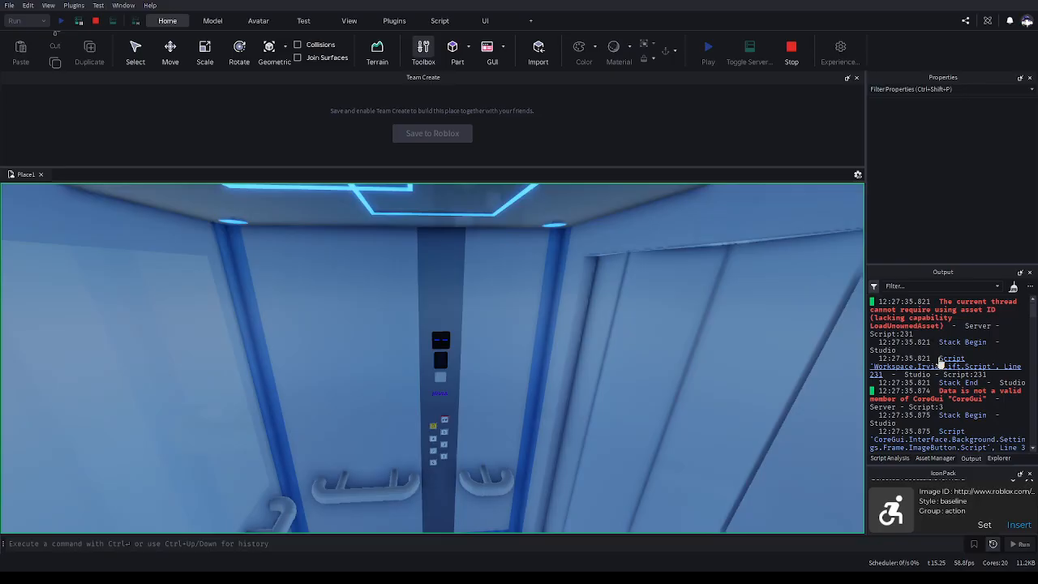
click(989, 319)
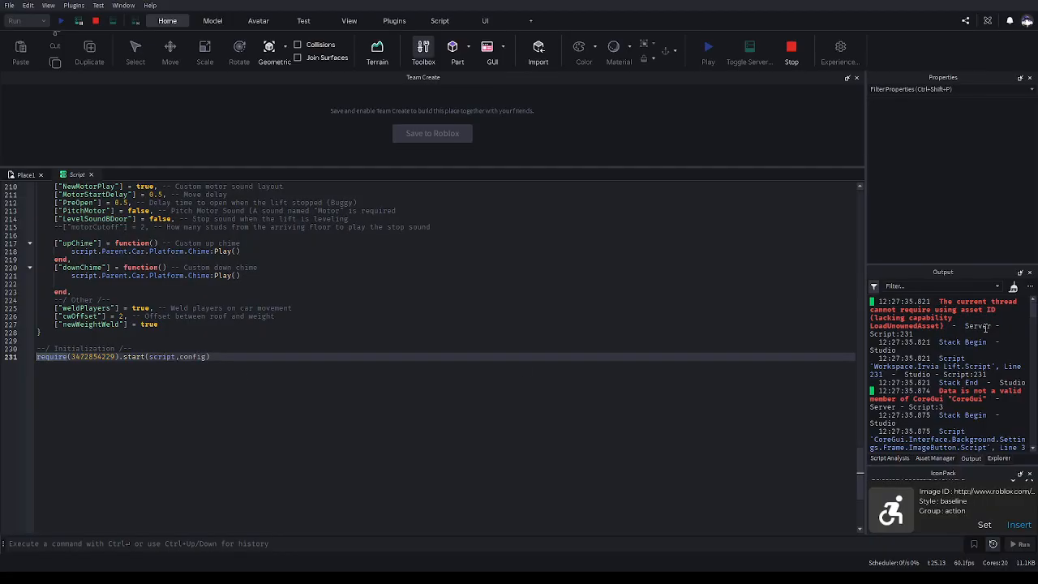
Close the IconPack panel and the script tab, and stop the test run
click(1030, 474)
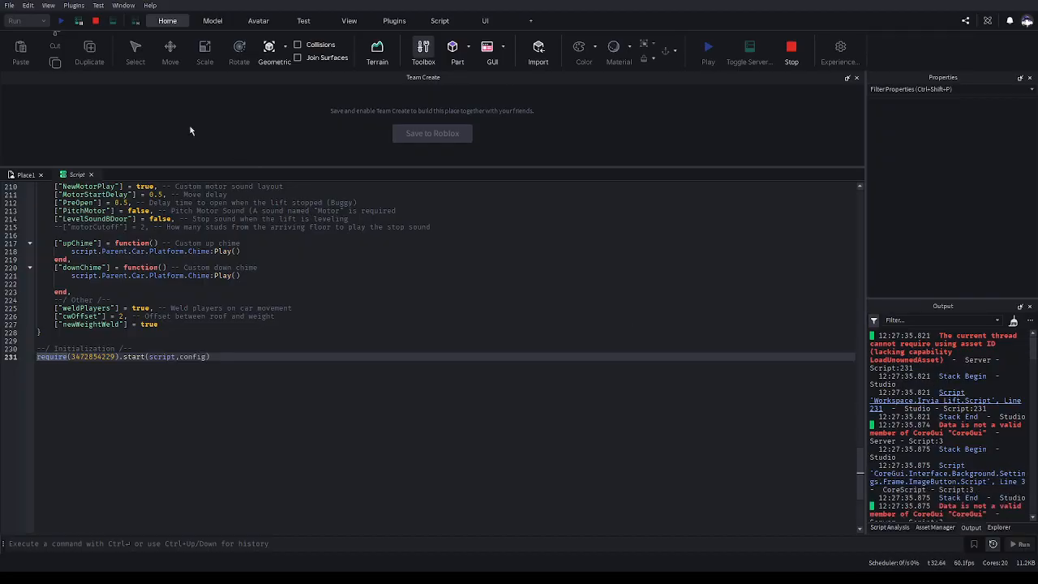
click(91, 175)
click(95, 21)
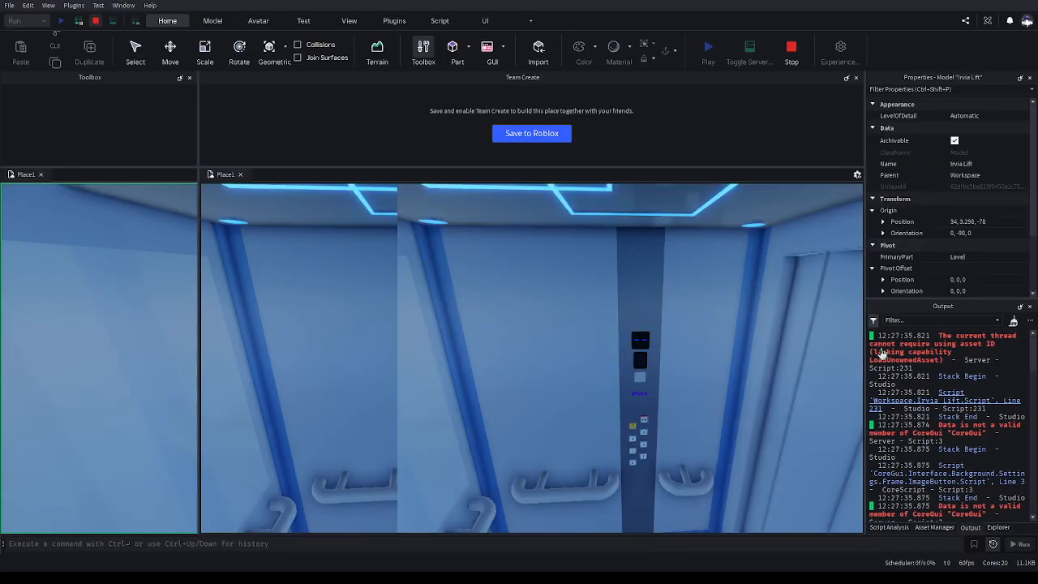
scroll(1000, 153, down, 3)
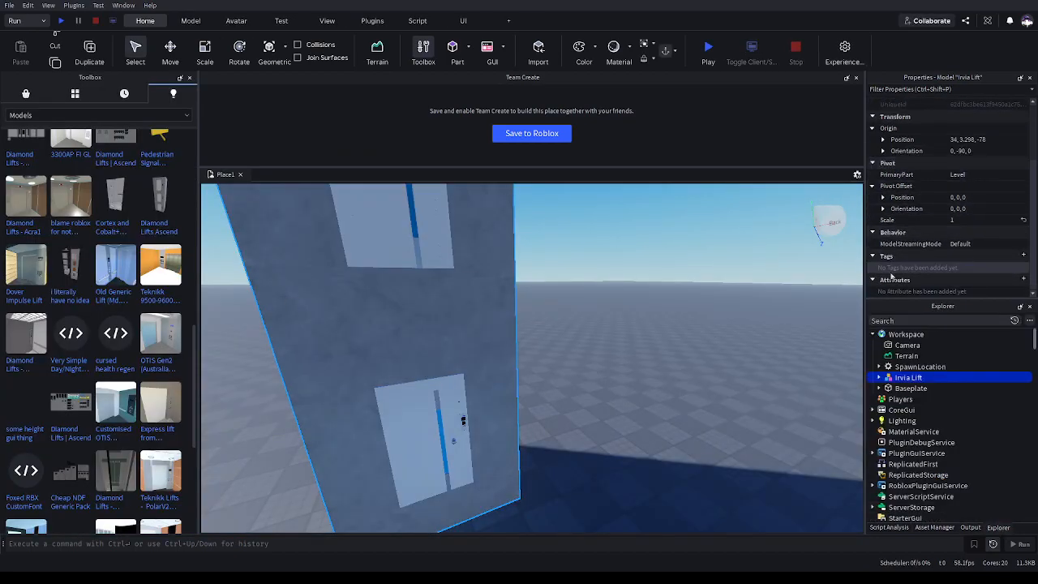
scroll(891, 277, up, 3)
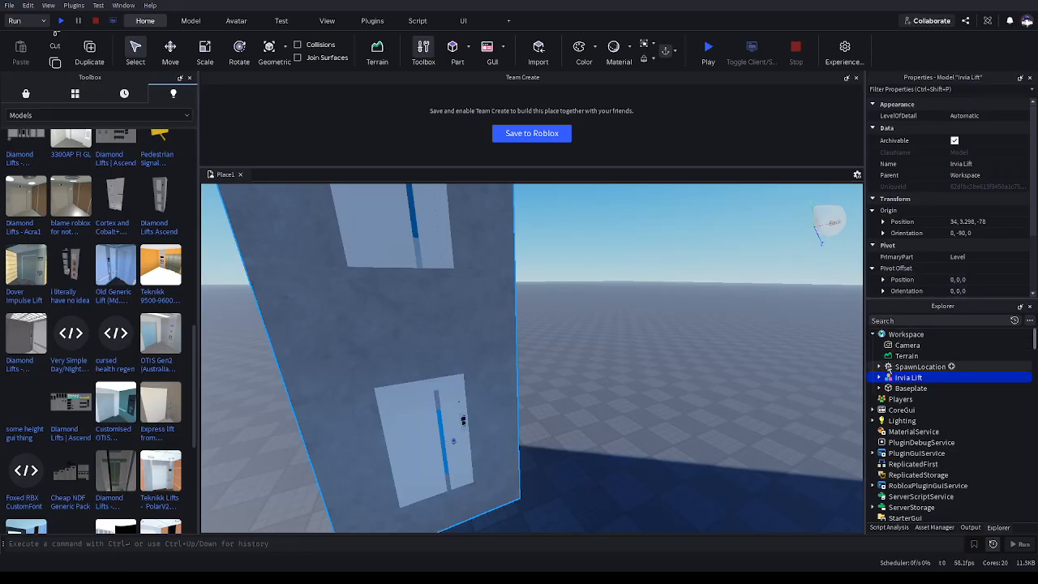
Set the Workspace's SandboxedInstanceMode property to Experimental
click(898, 334)
scroll(959, 150, down, 3)
scroll(959, 150, down, 6)
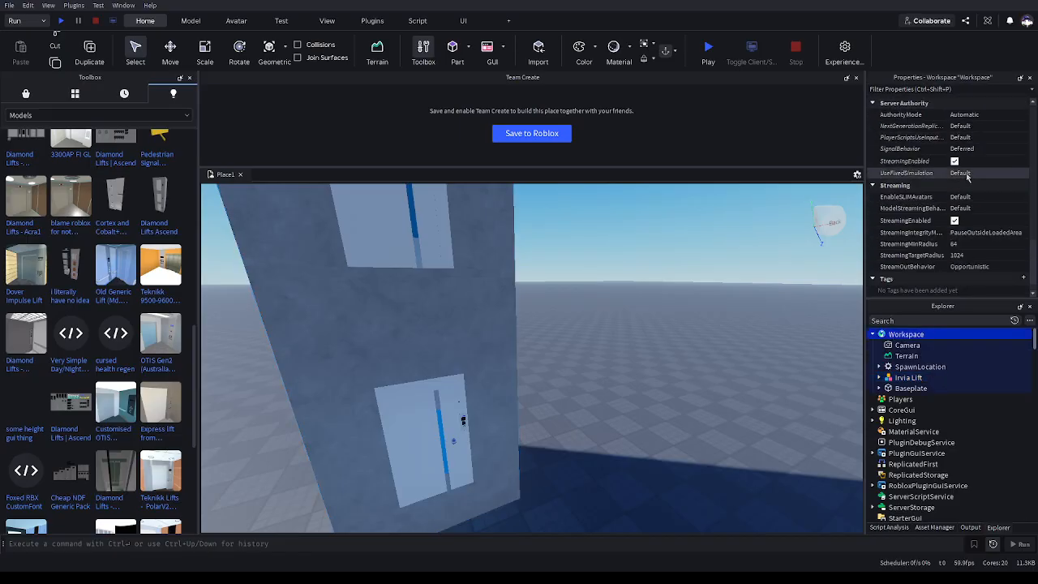
scroll(969, 197, up, 1)
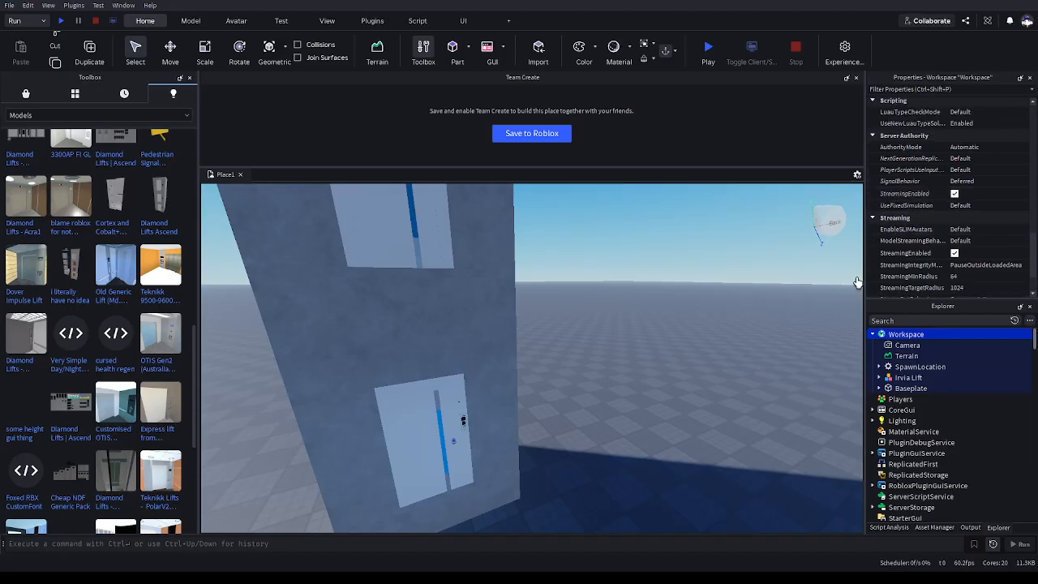
click(907, 344)
click(900, 334)
scroll(897, 192, down, 3)
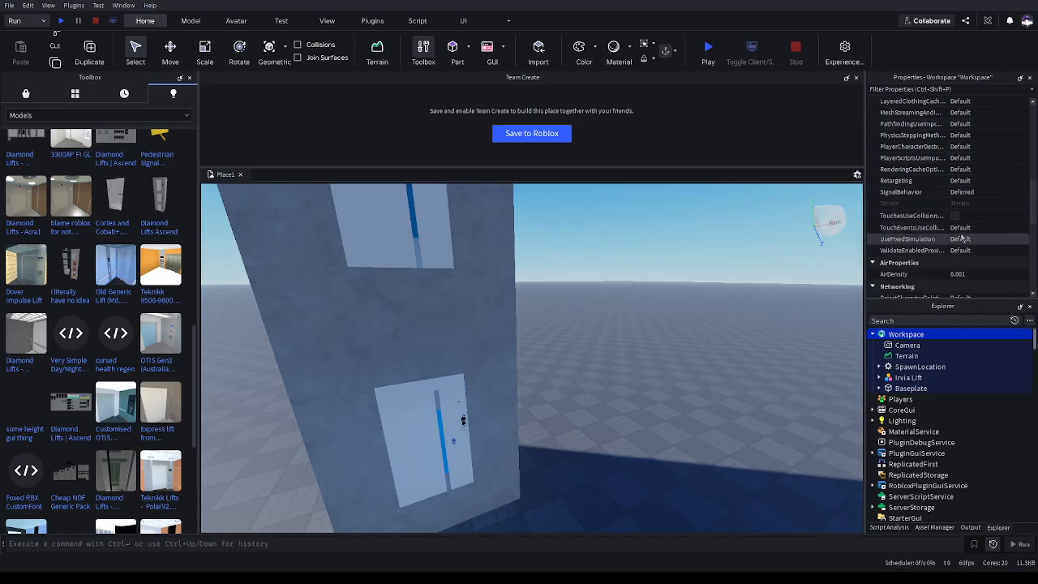
scroll(898, 199, down, 5)
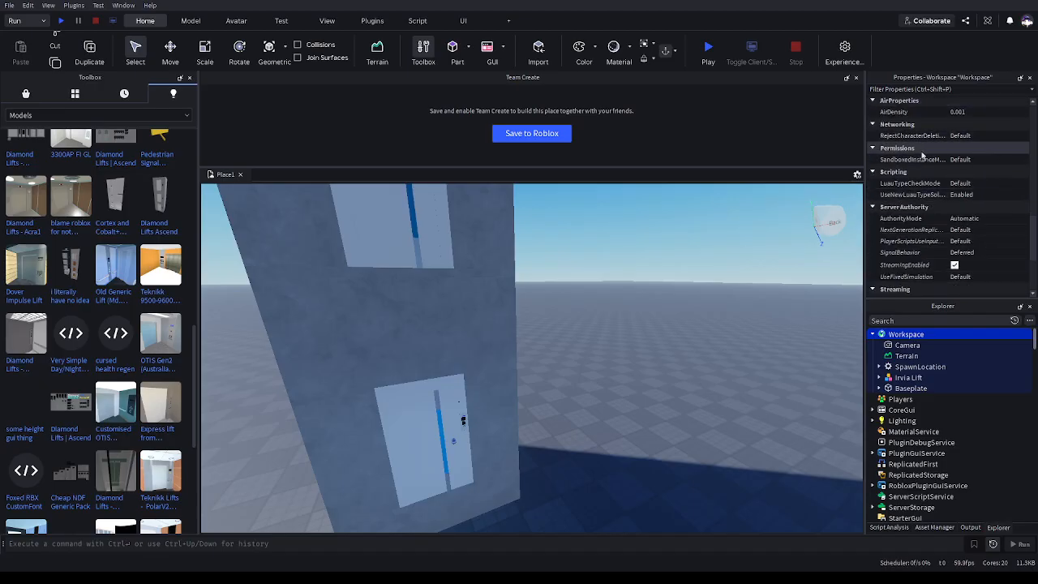
click(928, 161)
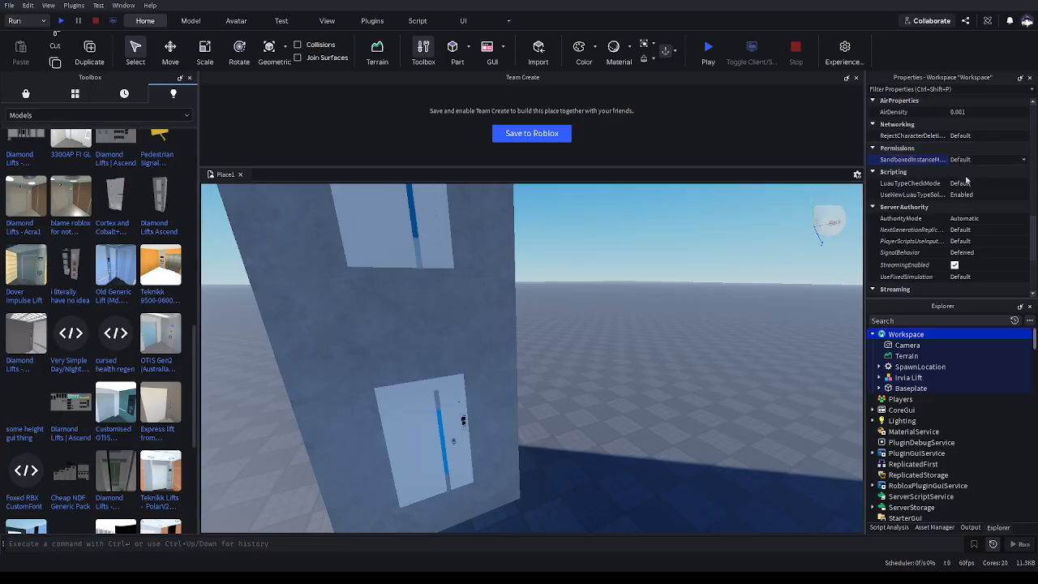
click(960, 160)
click(964, 180)
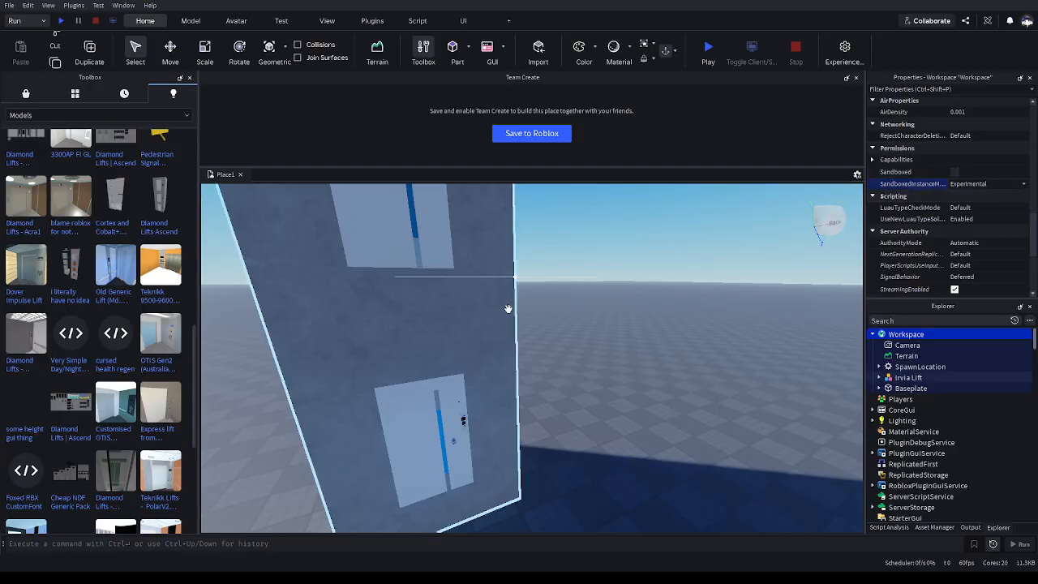
Expand the Workspace's Capabilities list and scroll through its options
click(963, 160)
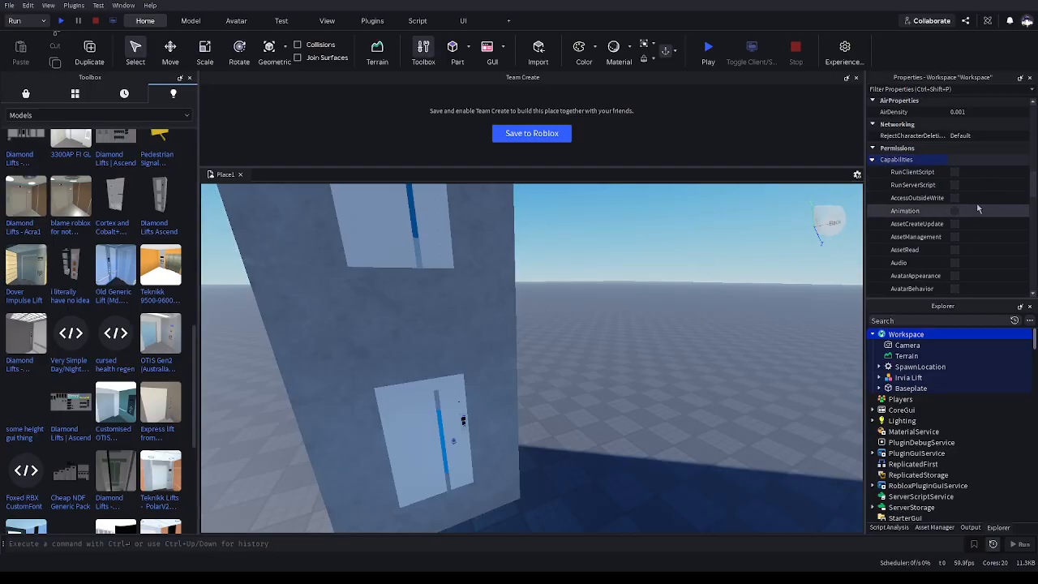
scroll(974, 243, down, 10)
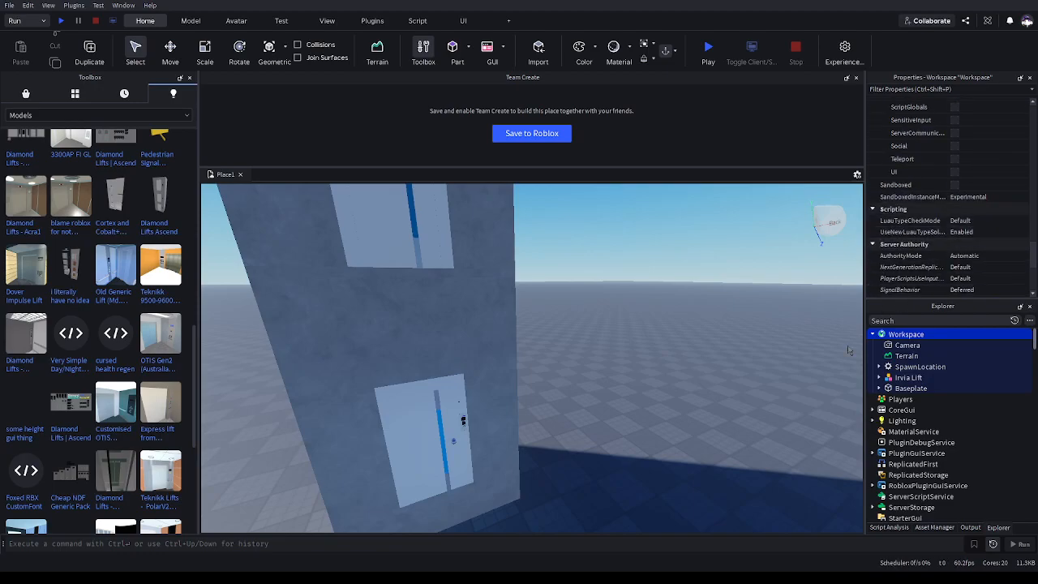
Expand the Irvia Lift model, focus on it, and select its Script to inspect its permission properties
click(930, 379)
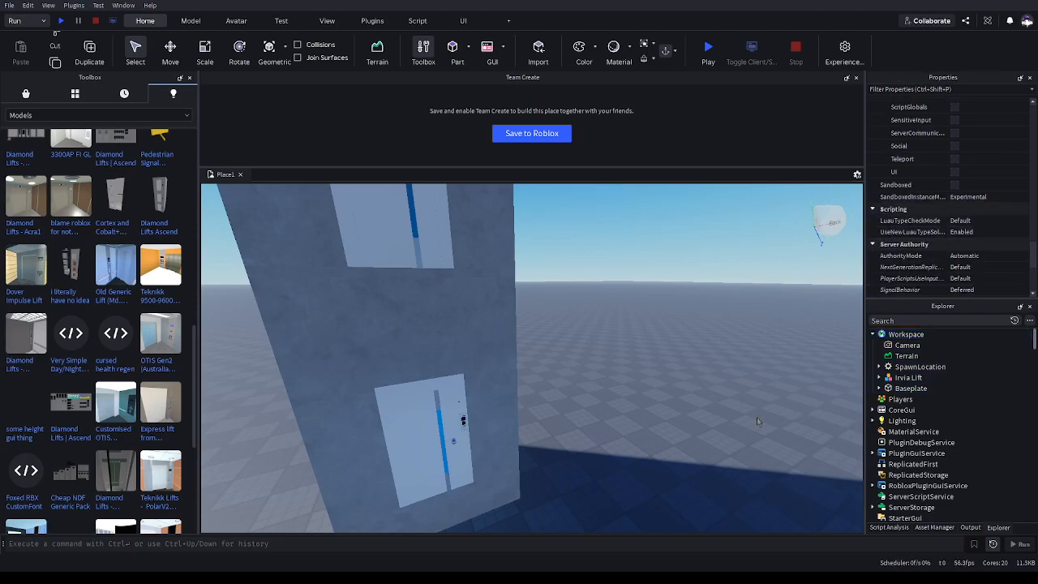
click(879, 378)
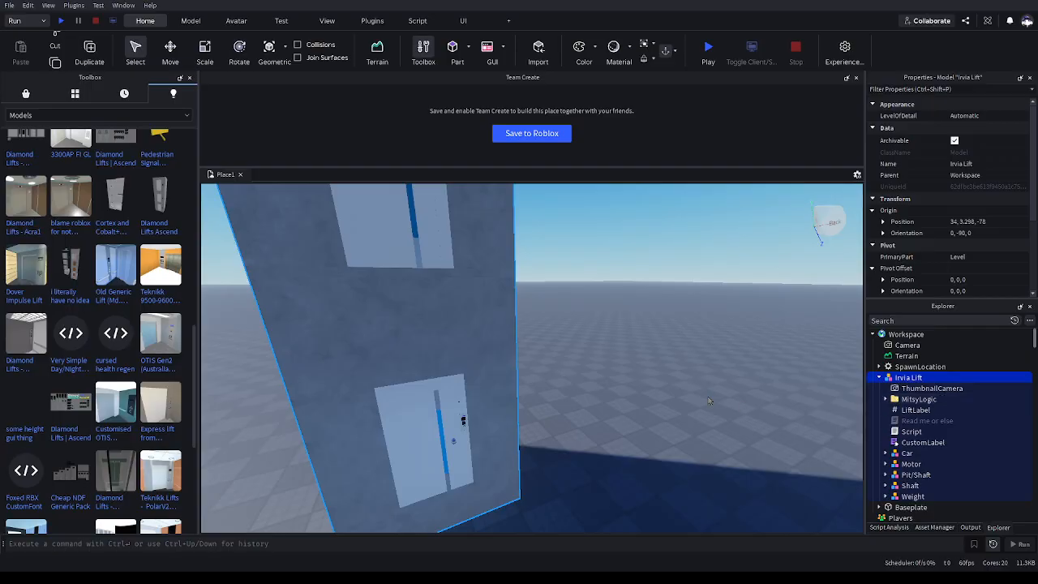
key(f)
right_drag(704, 395, 731, 416)
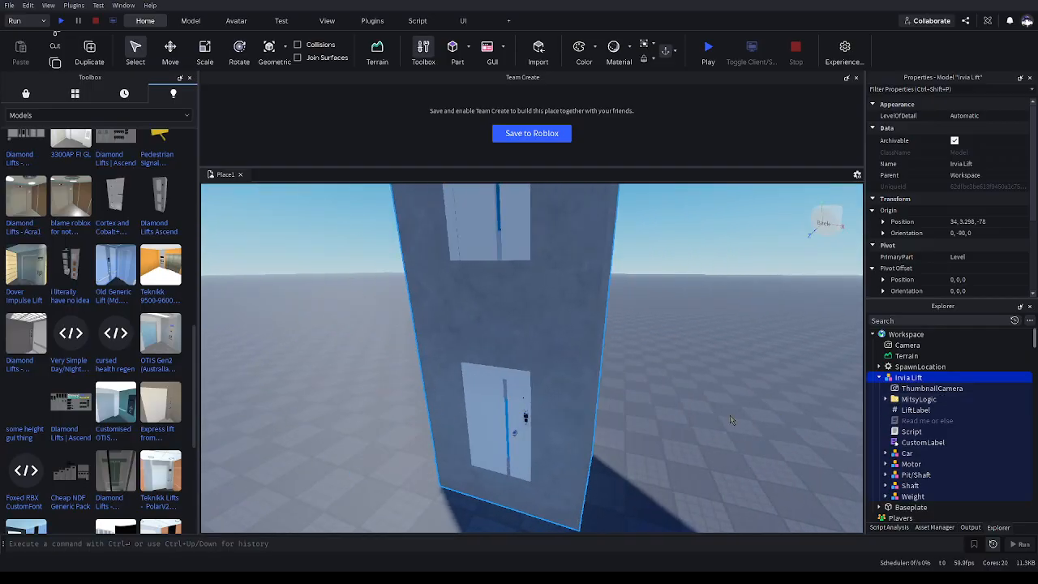
click(902, 431)
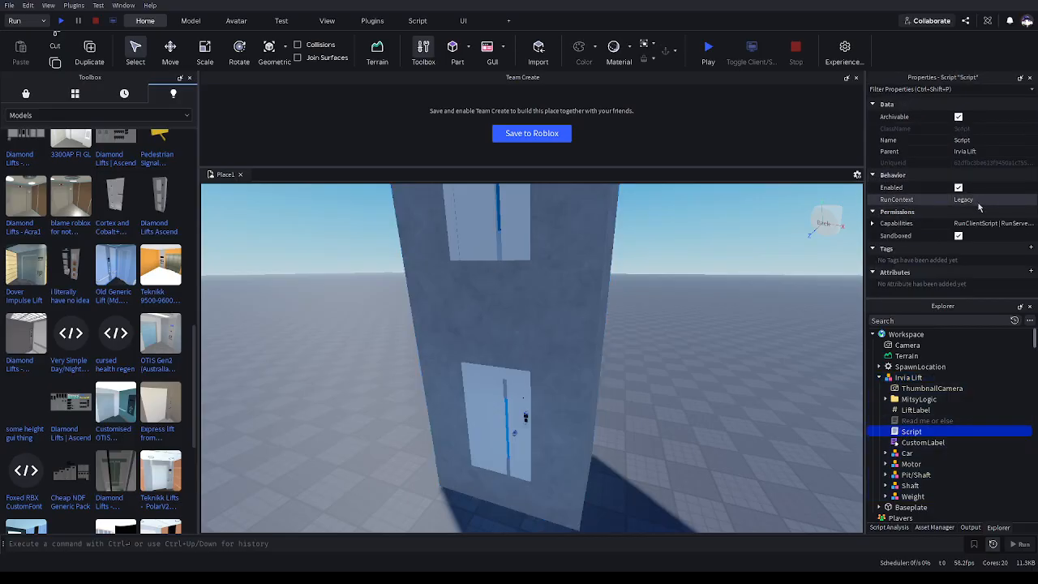
click(977, 241)
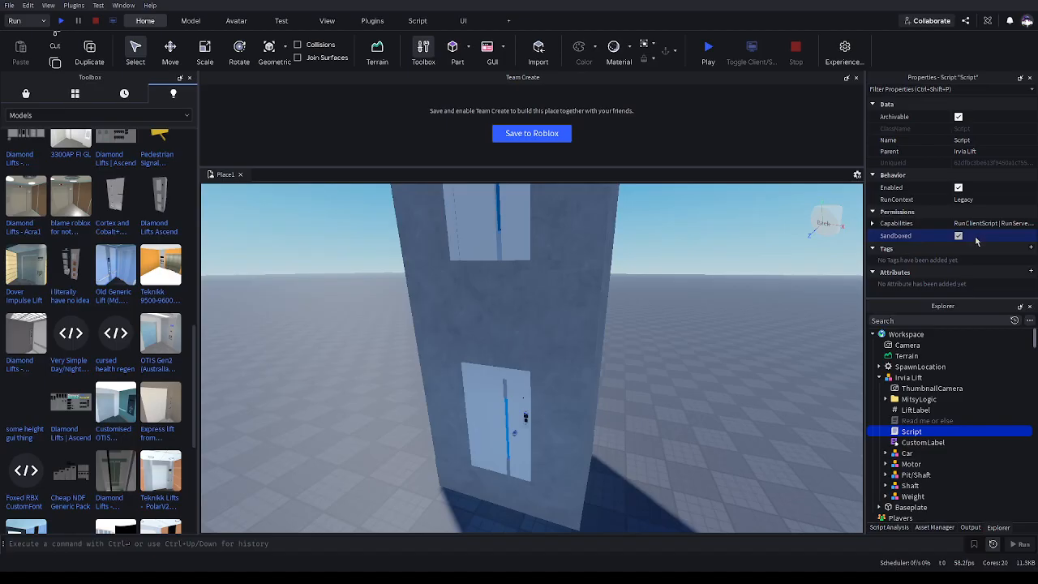
click(698, 383)
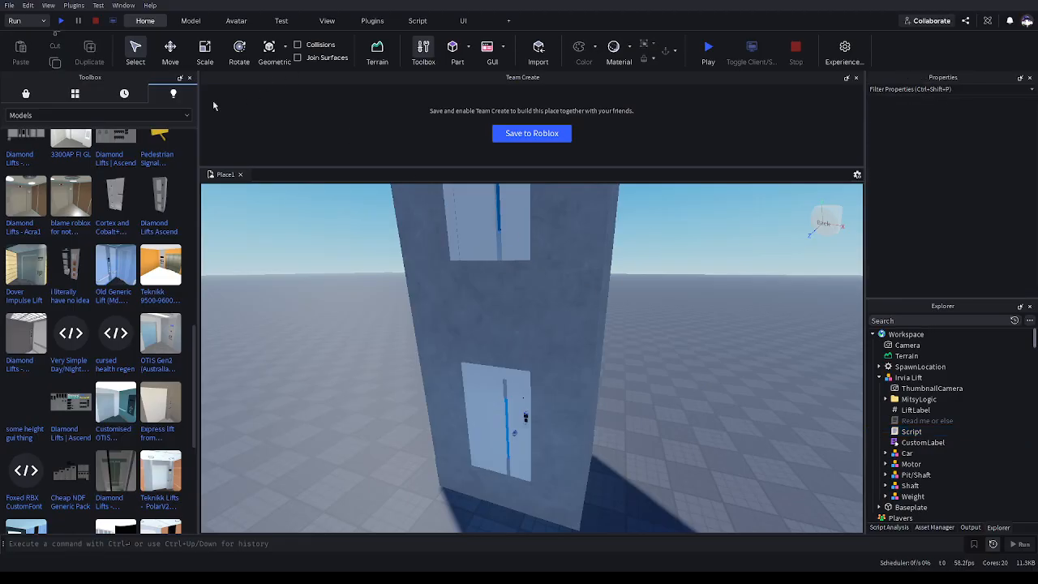
Run the place again, check the lift's call panel and the Output errors, then stop the run
click(61, 21)
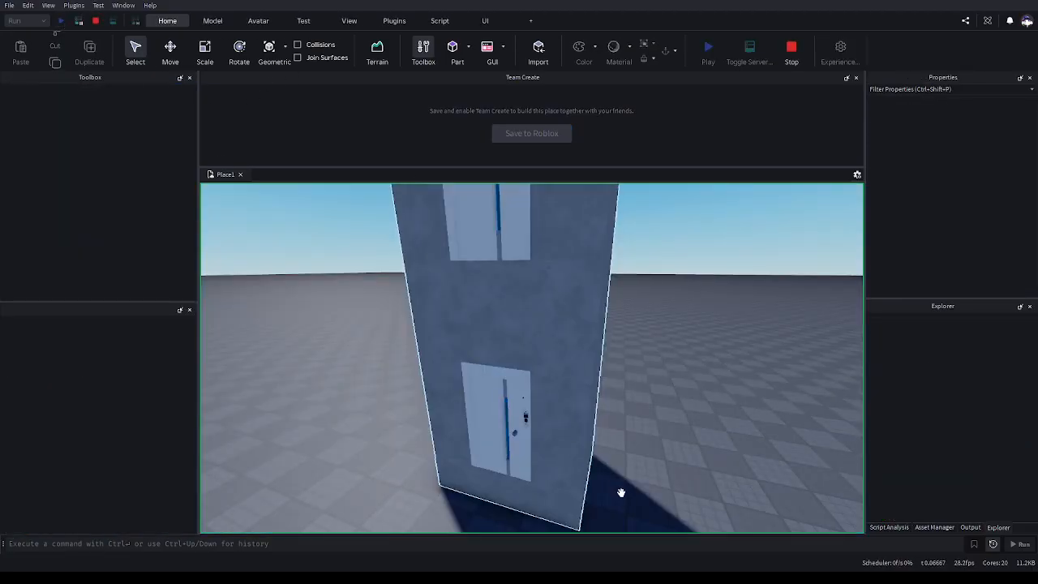
scroll(596, 474, up, 6)
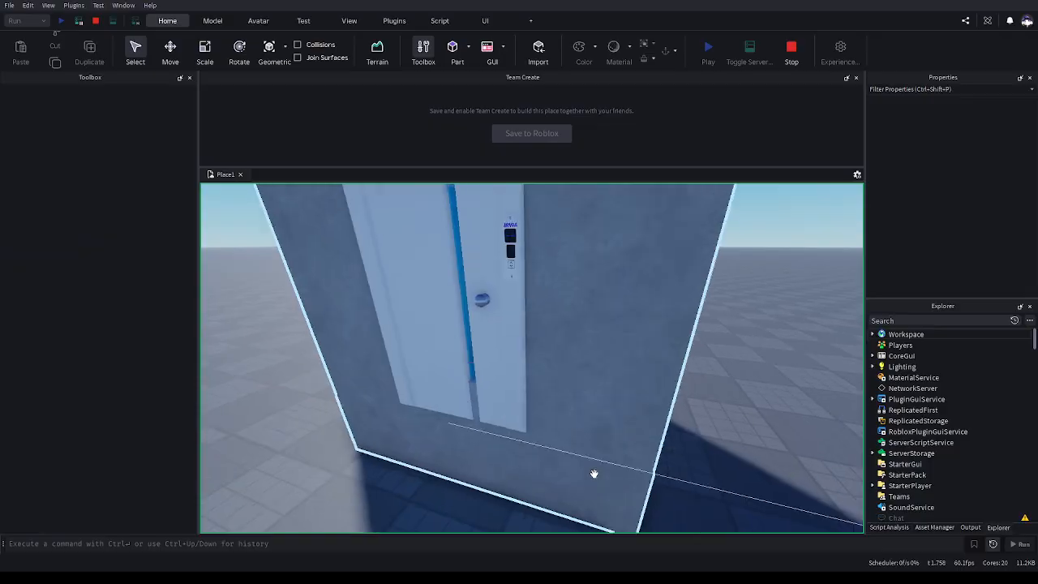
scroll(593, 473, up, 5)
click(476, 382)
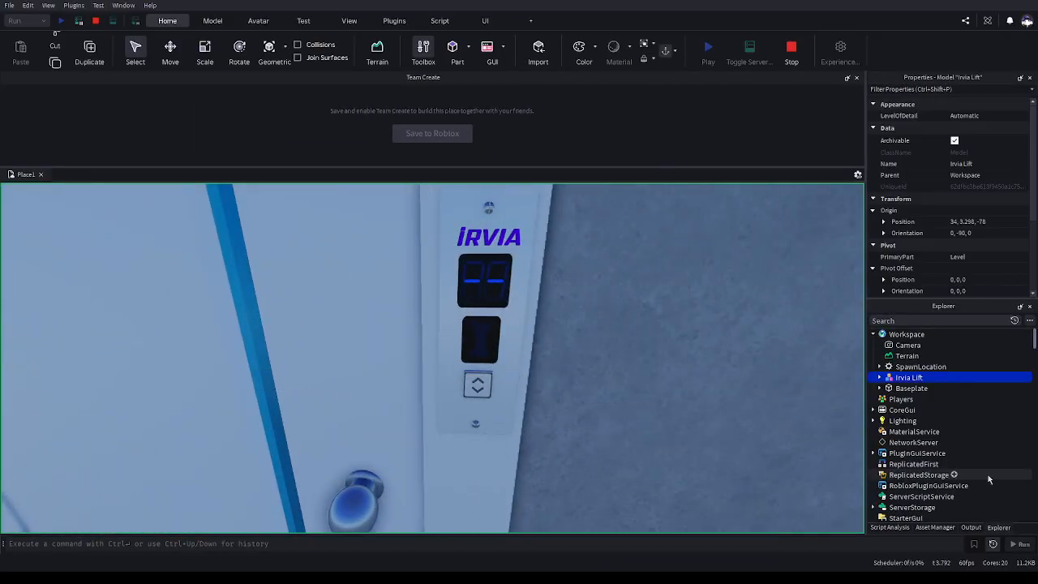
click(967, 528)
scroll(946, 430, up, 6)
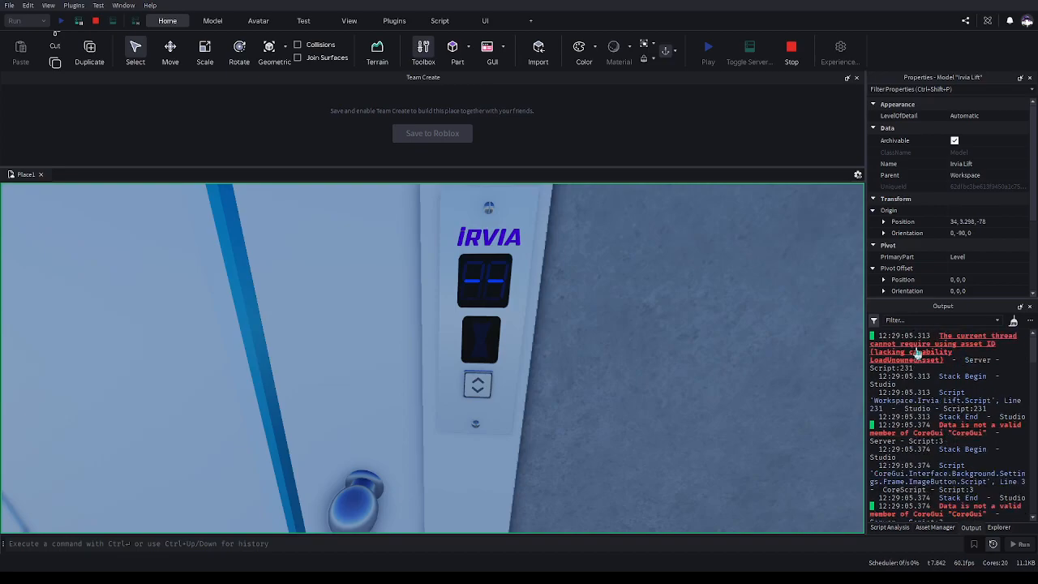
click(795, 59)
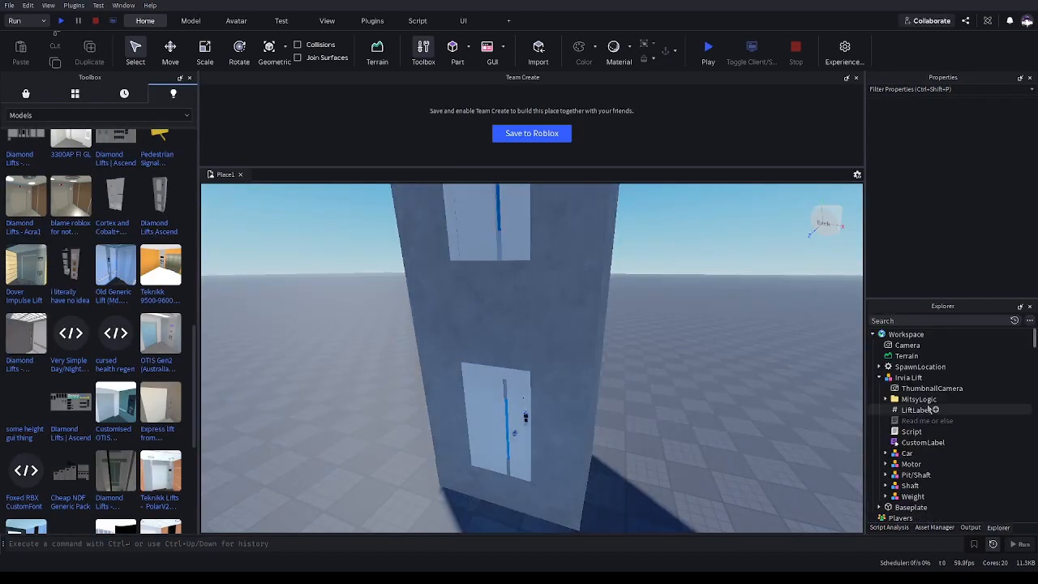
Enable the LoadOwnedAsset and LoadUnownedAsset capabilities on the lift's Script
click(922, 431)
click(872, 224)
scroll(891, 211, down, 5)
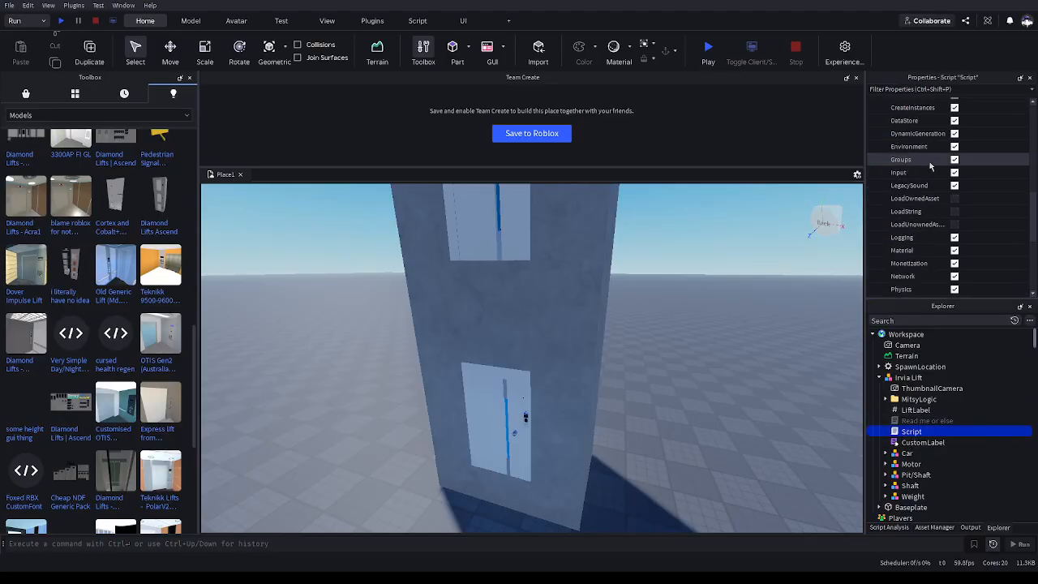
scroll(940, 187, down, 2)
click(955, 197)
click(955, 224)
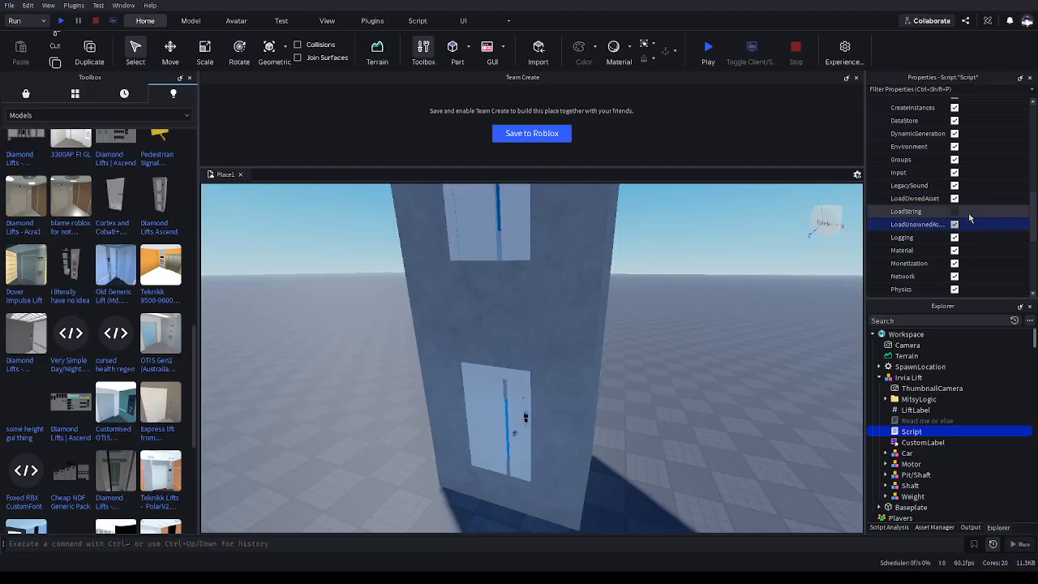
Run the place again and press the Irvia lift's call button
scroll(966, 210, down, 5)
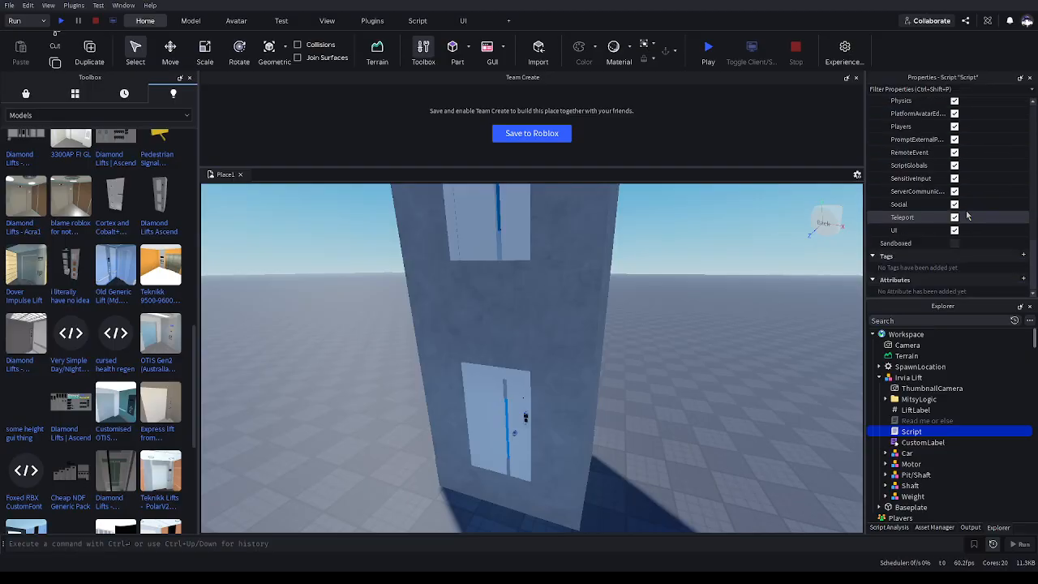
click(704, 303)
key(w)
key(a)
key(d)
key(q)
click(62, 21)
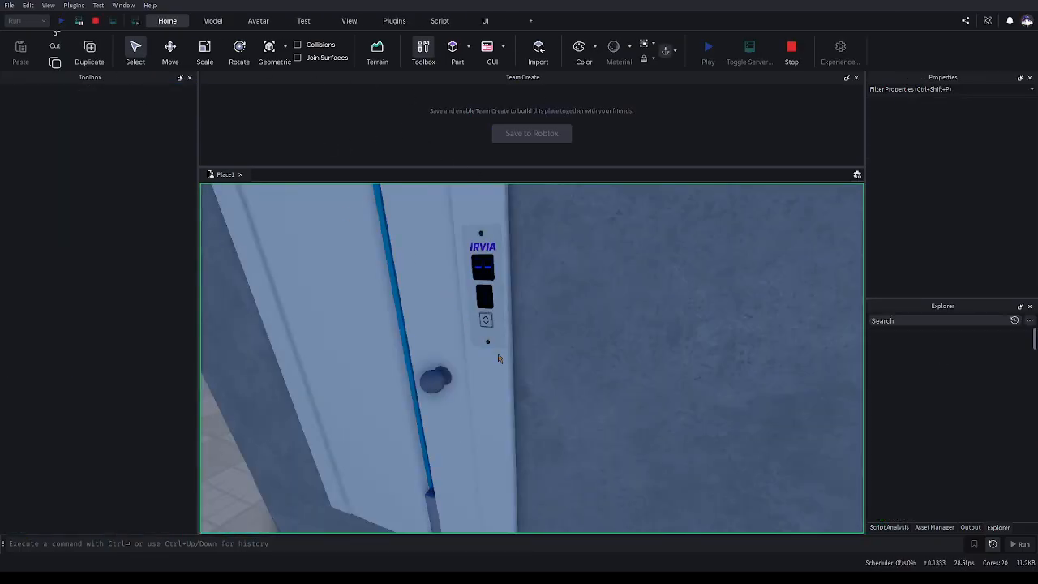
right_drag(542, 350, 447, 332)
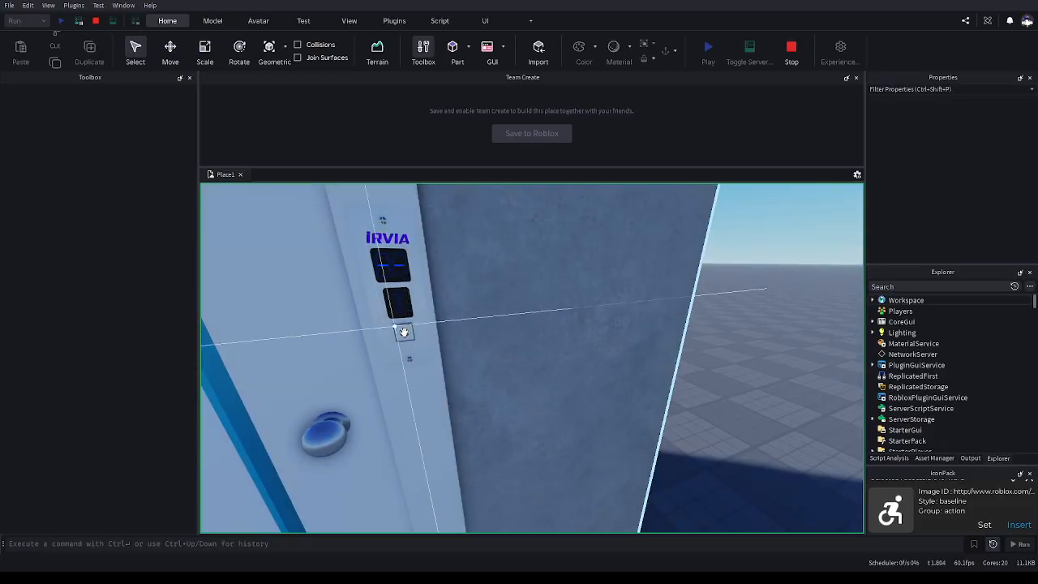
click(403, 332)
Review the errors in the Output log, then stop the run
click(970, 458)
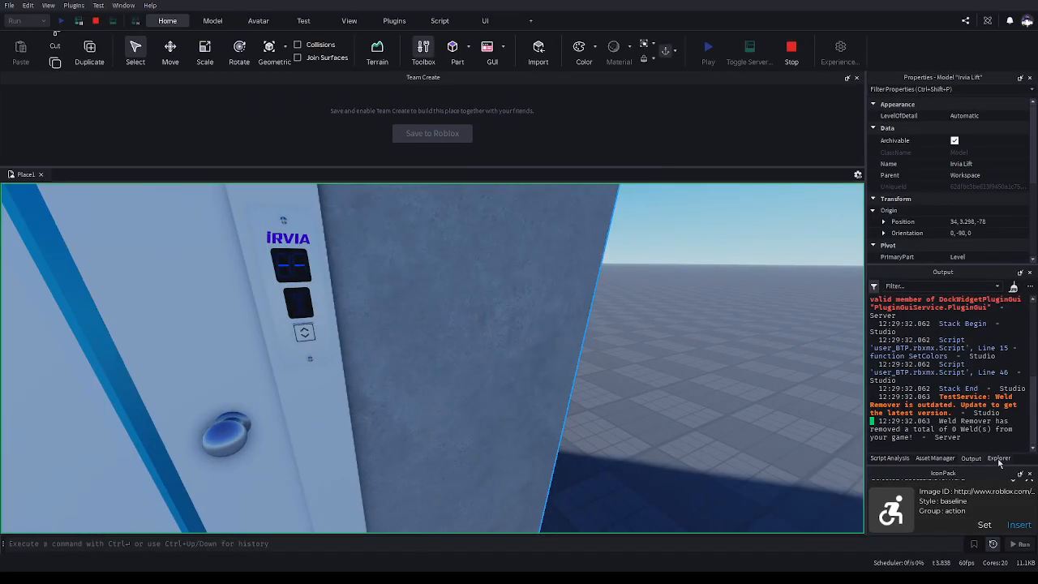
scroll(933, 397, up, 5)
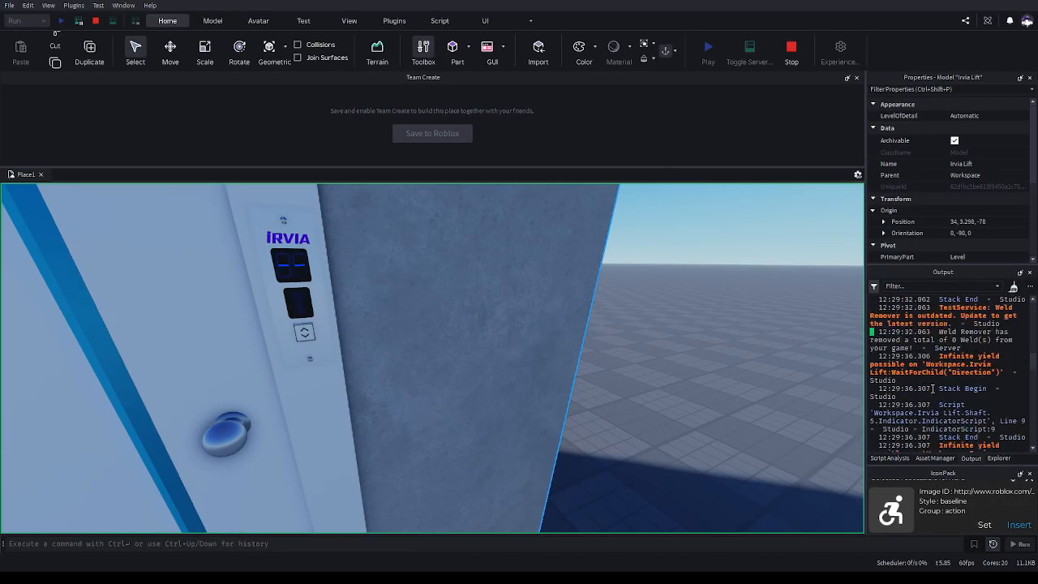
scroll(932, 397, up, 3)
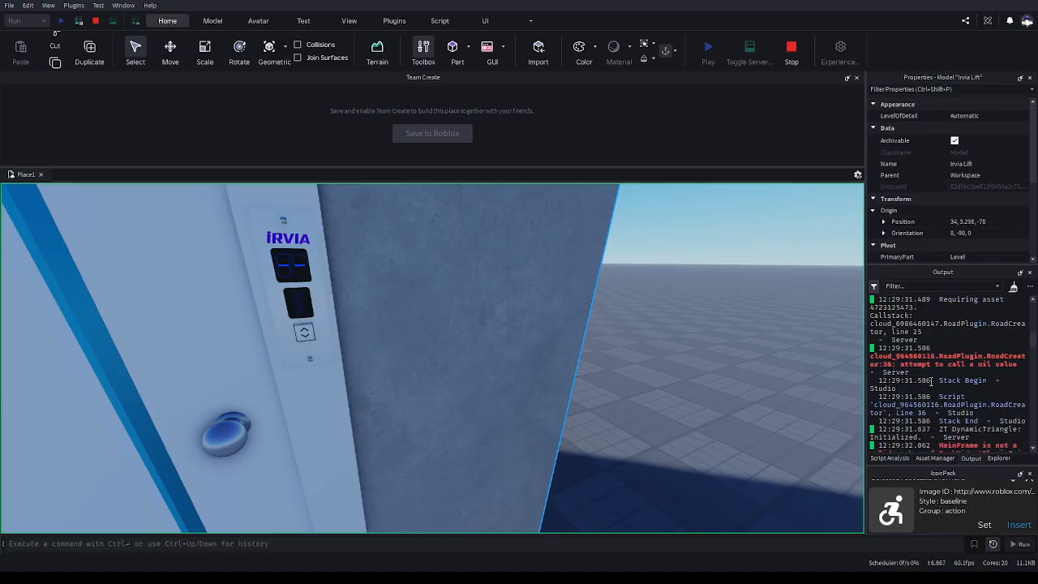
click(795, 50)
click(999, 527)
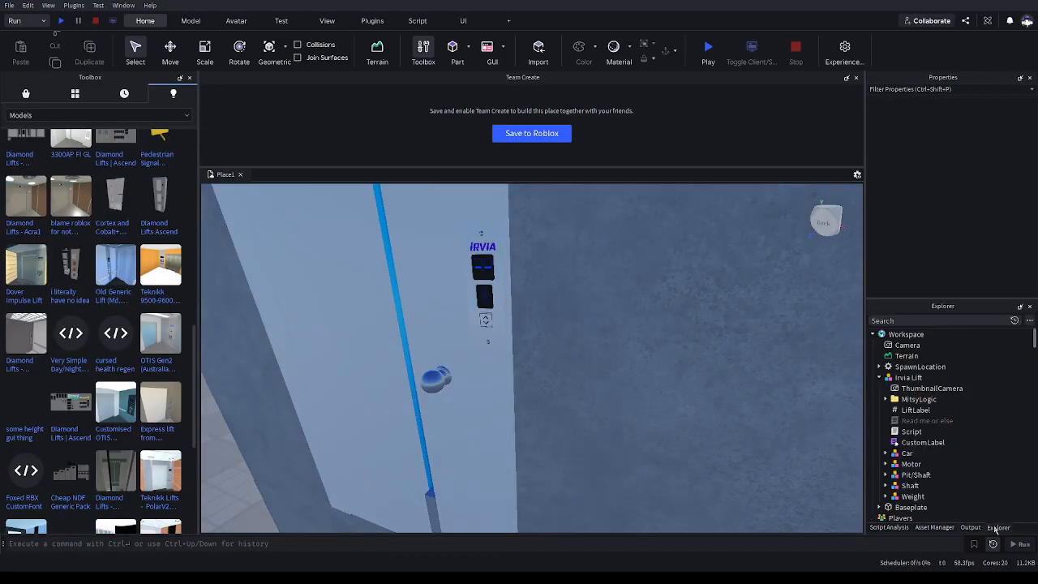
Check the Irvia Lift model's permission properties and start another run of the place
click(906, 377)
scroll(896, 207, down, 3)
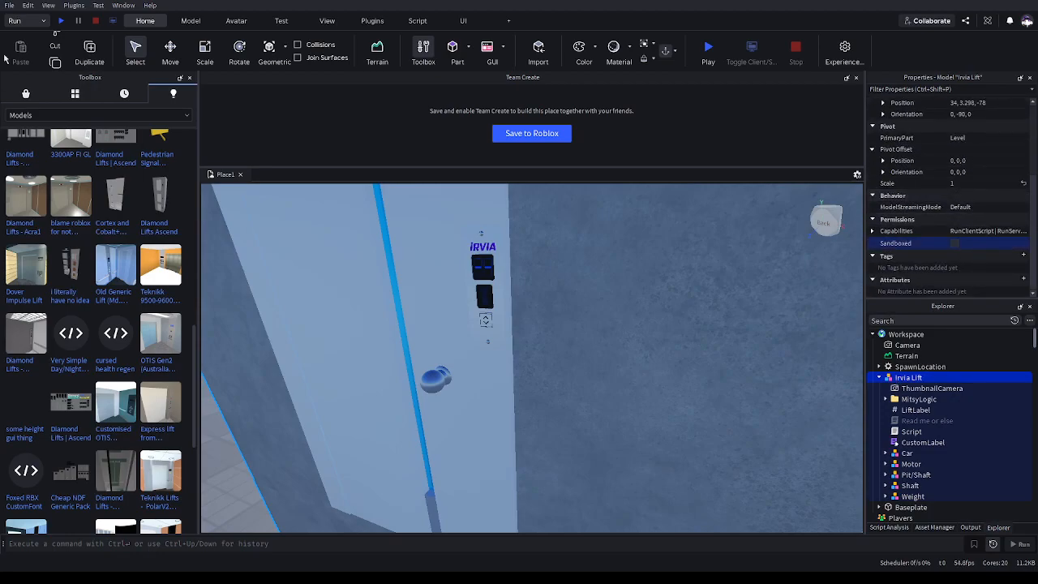
click(63, 21)
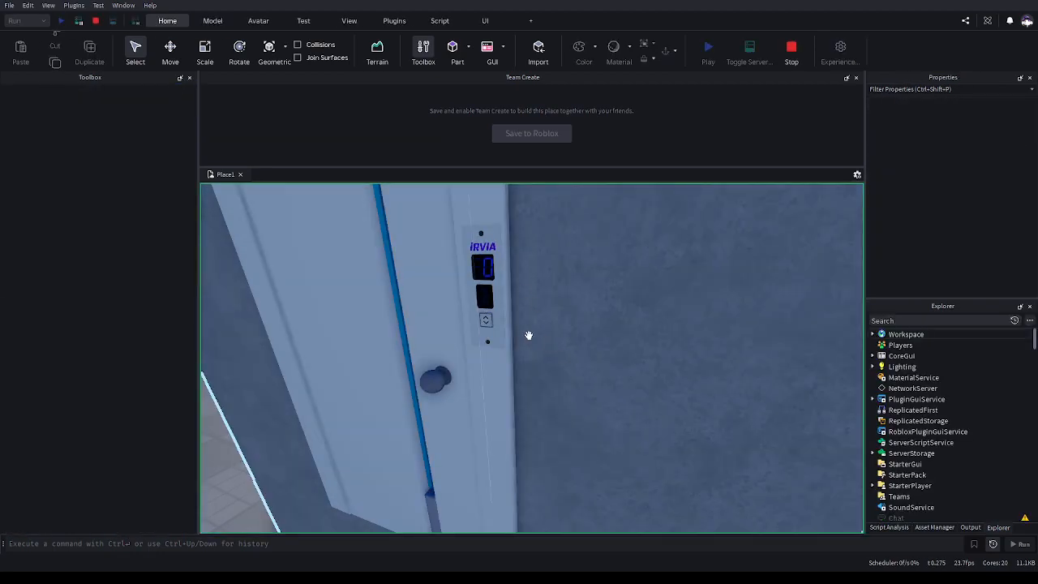
Press the lift's call buttons and look inside the car, then stop the run
click(487, 320)
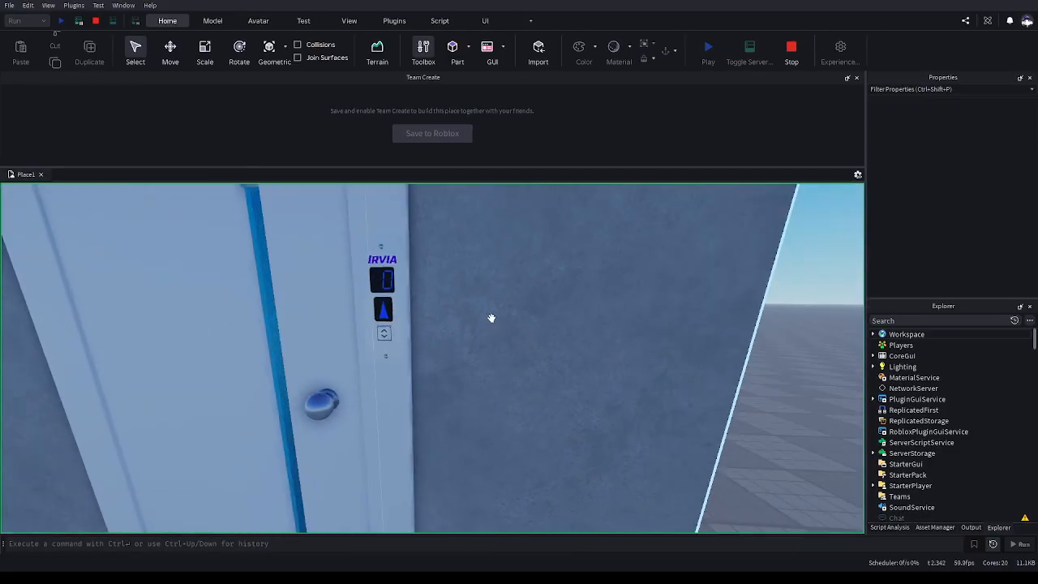
scroll(490, 318, up, 3)
scroll(490, 318, up, 2)
right_drag(490, 318, 459, 297)
click(378, 315)
scroll(534, 333, down, 2)
right_drag(548, 328, 550, 328)
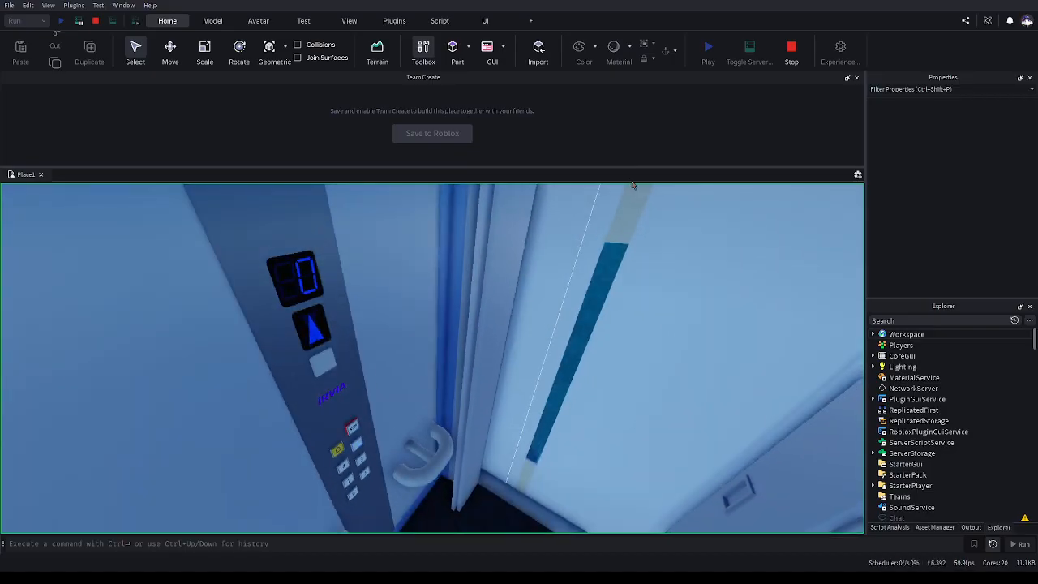
scroll(621, 199, down, 2)
click(791, 48)
Delete the Irvia Lift model from the Workspace
scroll(606, 335, down, 3)
scroll(607, 335, down, 5)
key(Delete)
right_drag(564, 384, 563, 385)
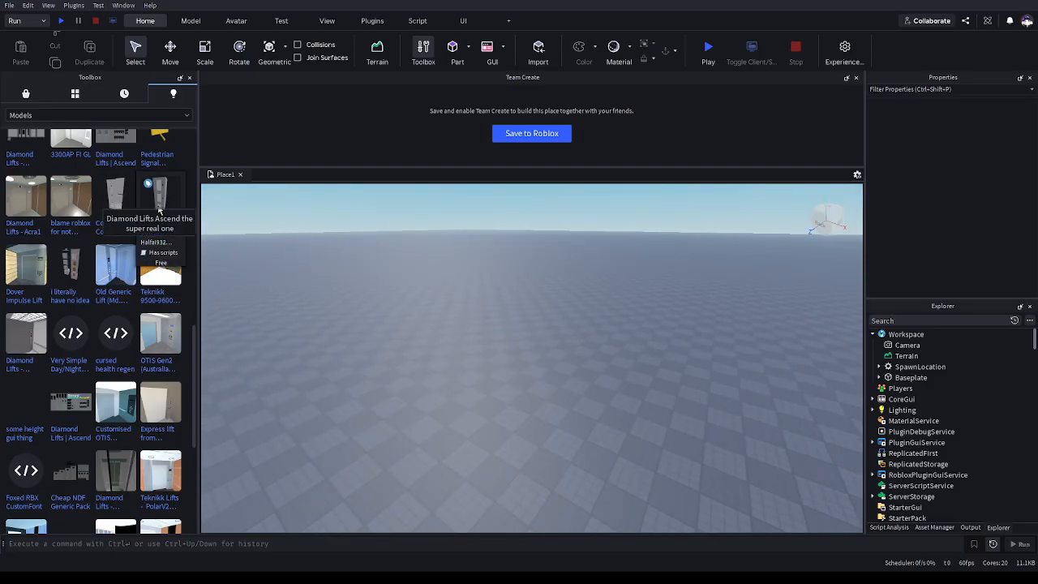
Insert the Diamond Lifts Ascend model from the Toolbox and position the view on its landing door
click(158, 210)
drag(493, 407, 441, 352)
click(583, 348)
right_drag(582, 348, 582, 343)
key(d)
key(w)
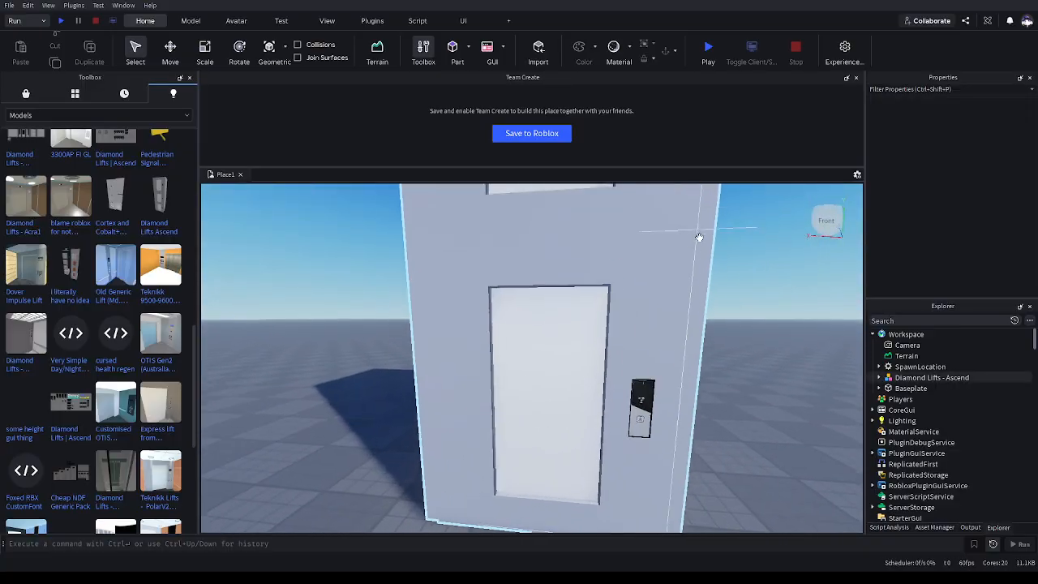
key(w)
key(d)
key(q)
Run the place, review the Output errors for the Diamond lift, and stop the run
click(61, 21)
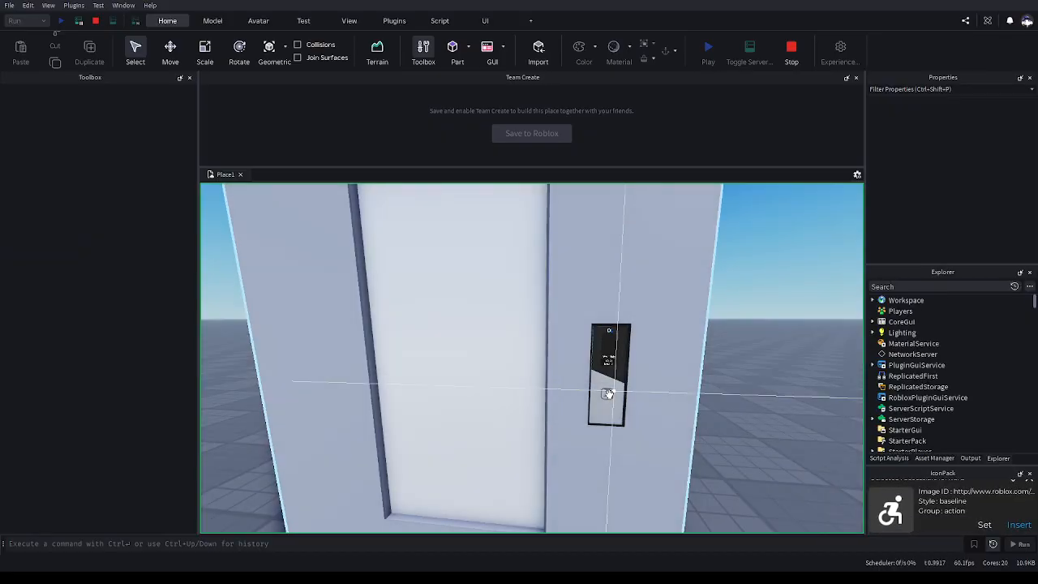
scroll(957, 395, up, 5)
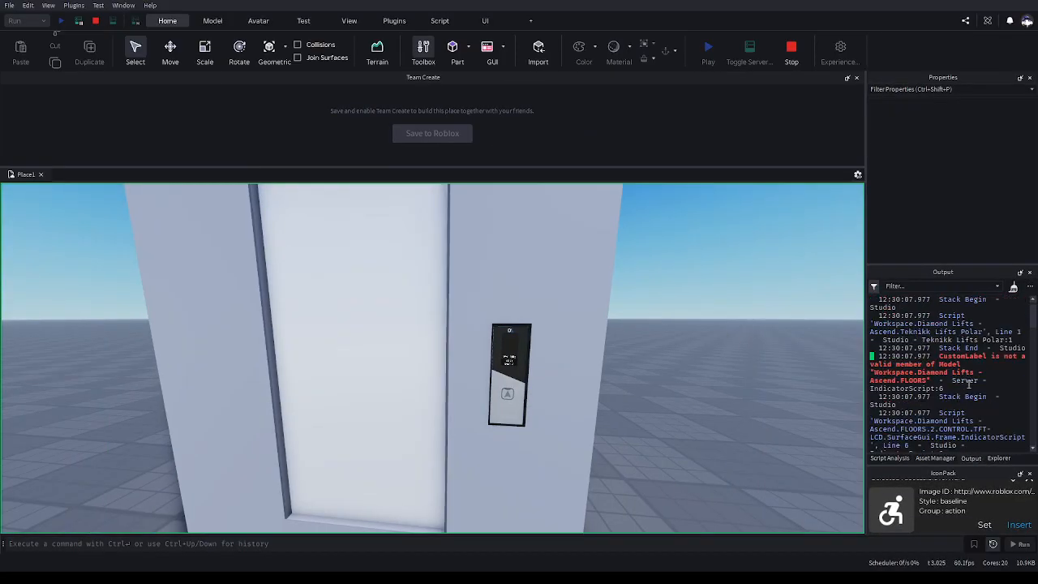
click(792, 51)
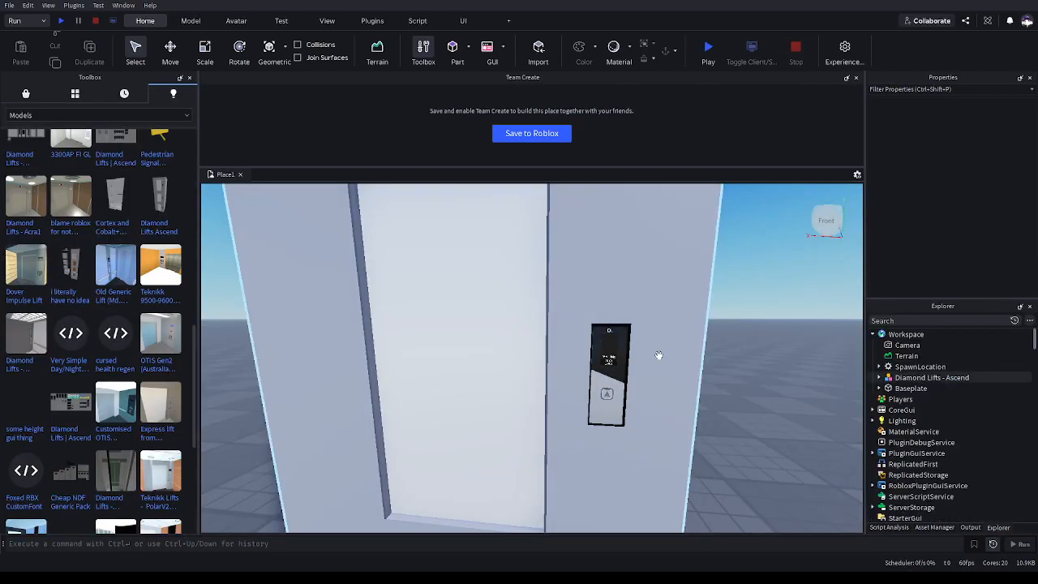
Turn off Sandboxed on the Diamond Lifts - Ascend model and its Teknikk Lifts Polar script together
click(658, 355)
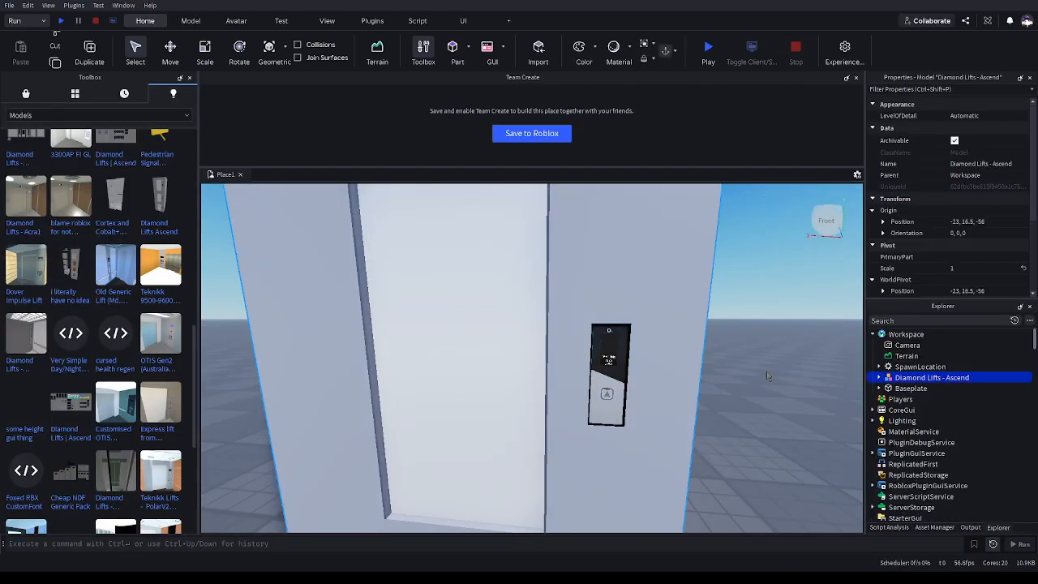
click(879, 377)
ctrl+click(903, 435)
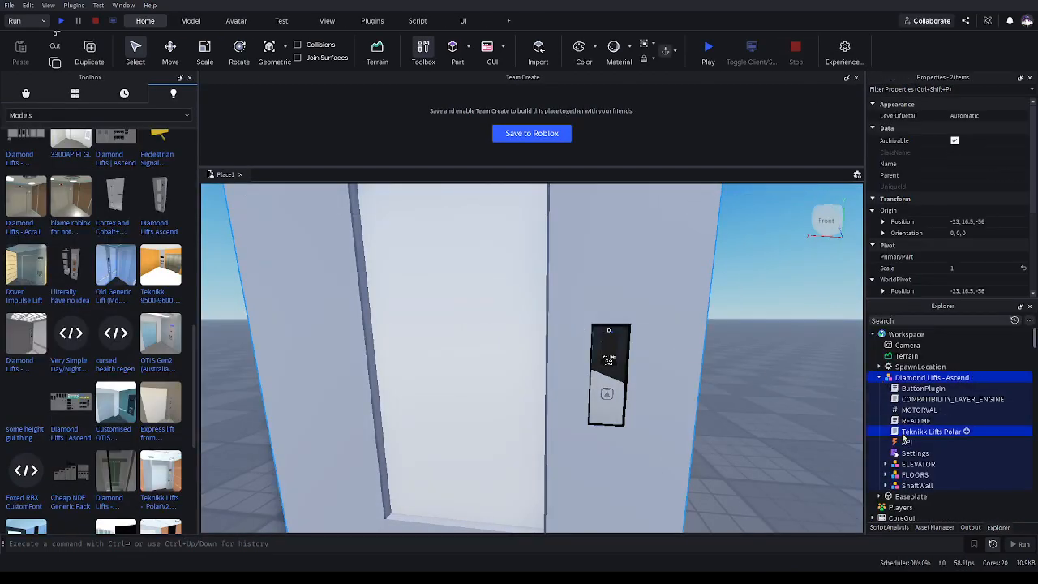
scroll(908, 244, down, 3)
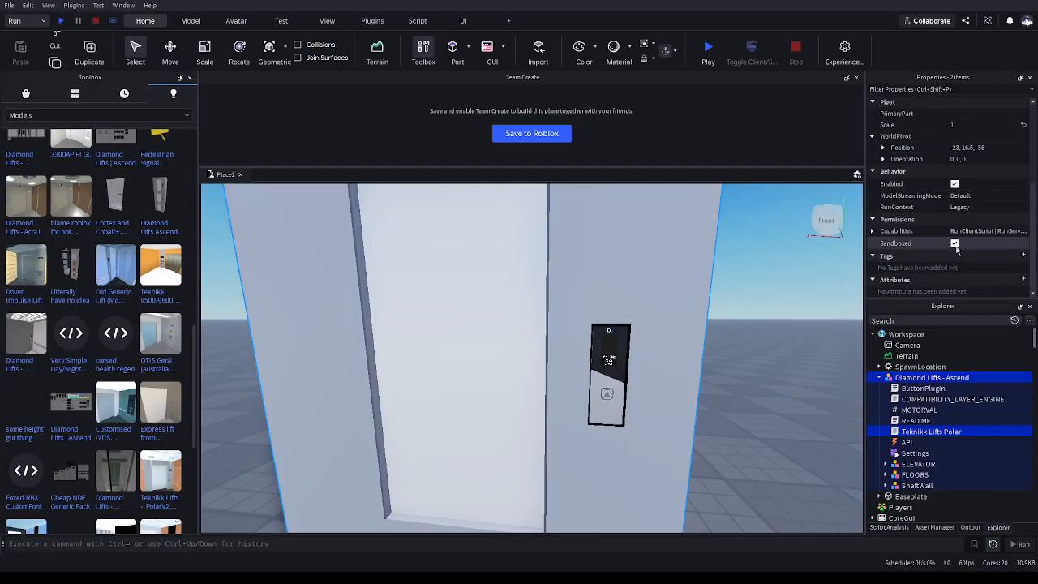
click(925, 378)
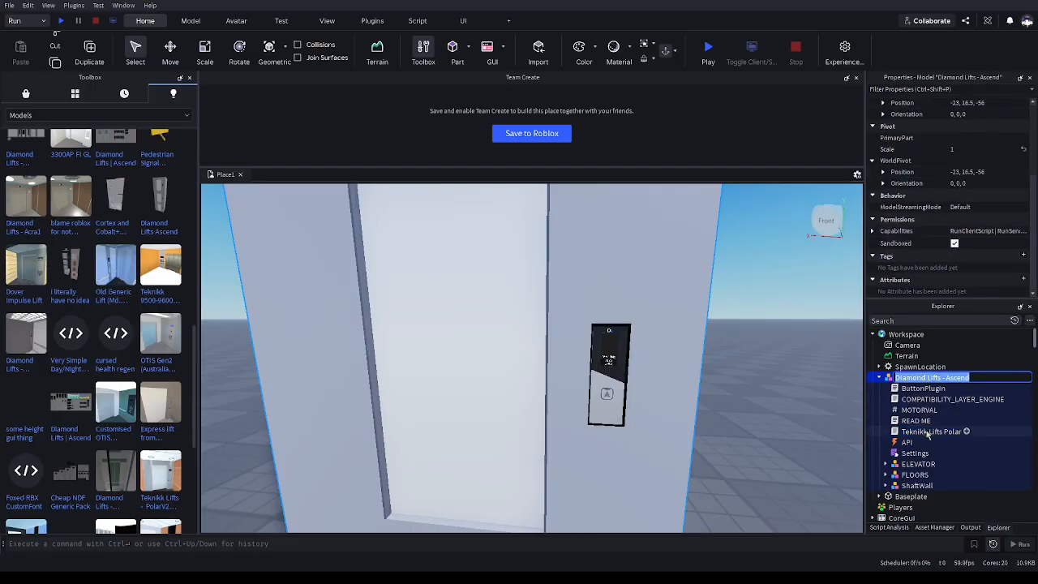
ctrl+click(925, 433)
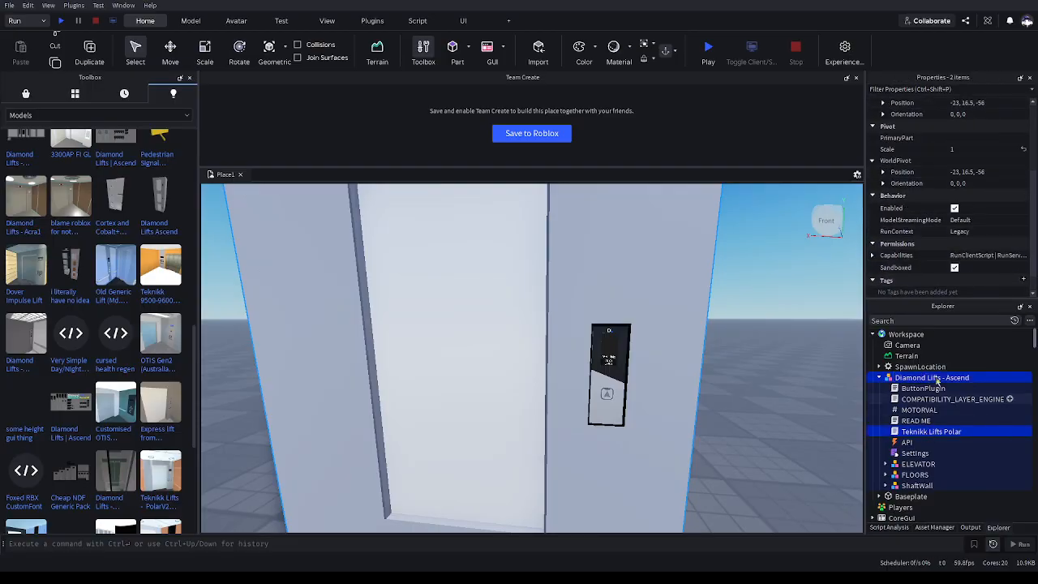
click(972, 269)
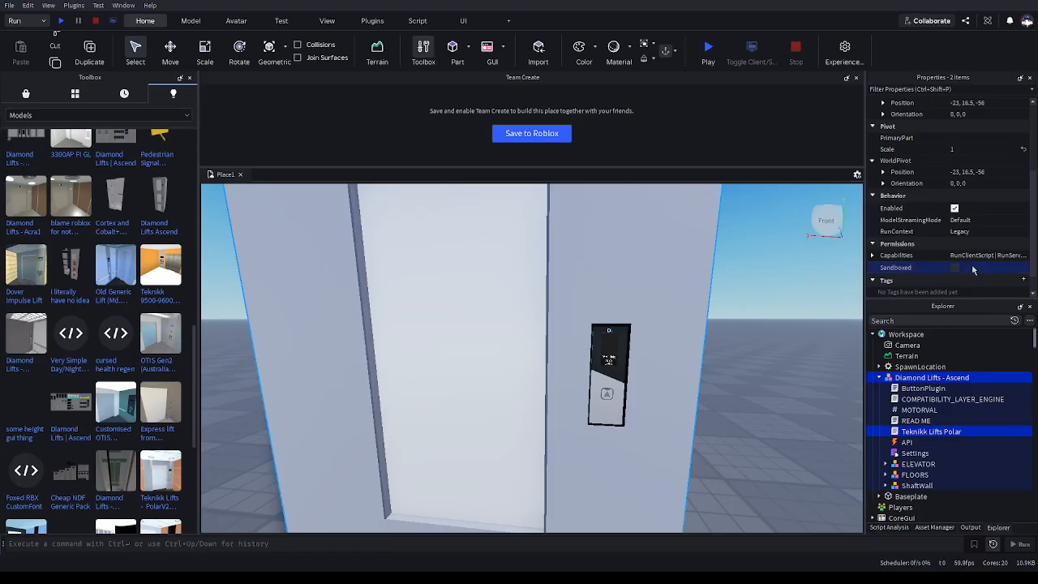
Run the place to test the Diamond lift's call panel and car, then stop
click(775, 360)
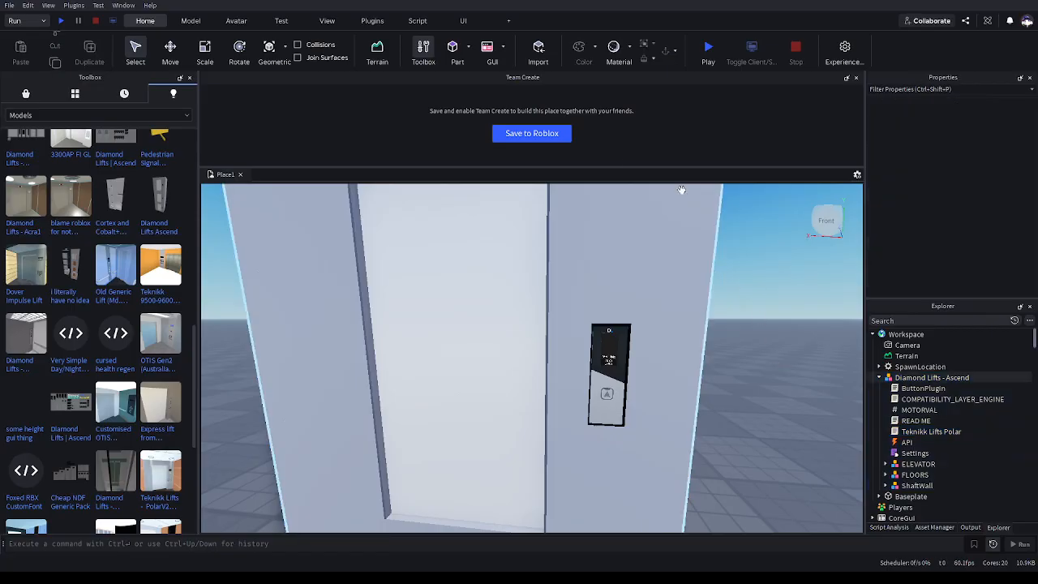
click(63, 21)
scroll(756, 390, up, 5)
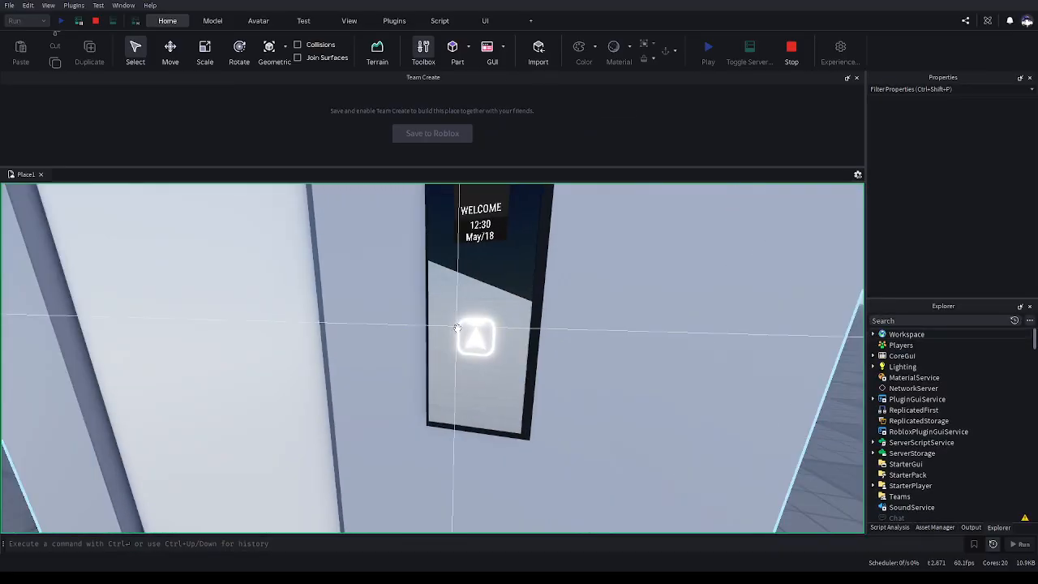
click(476, 337)
right_drag(475, 337, 475, 337)
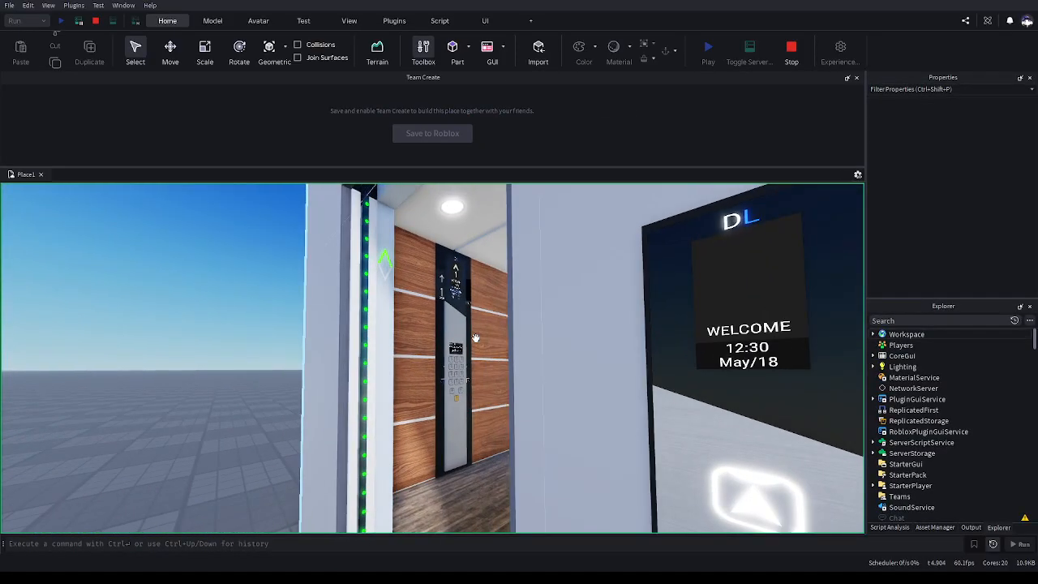
scroll(475, 337, up, 8)
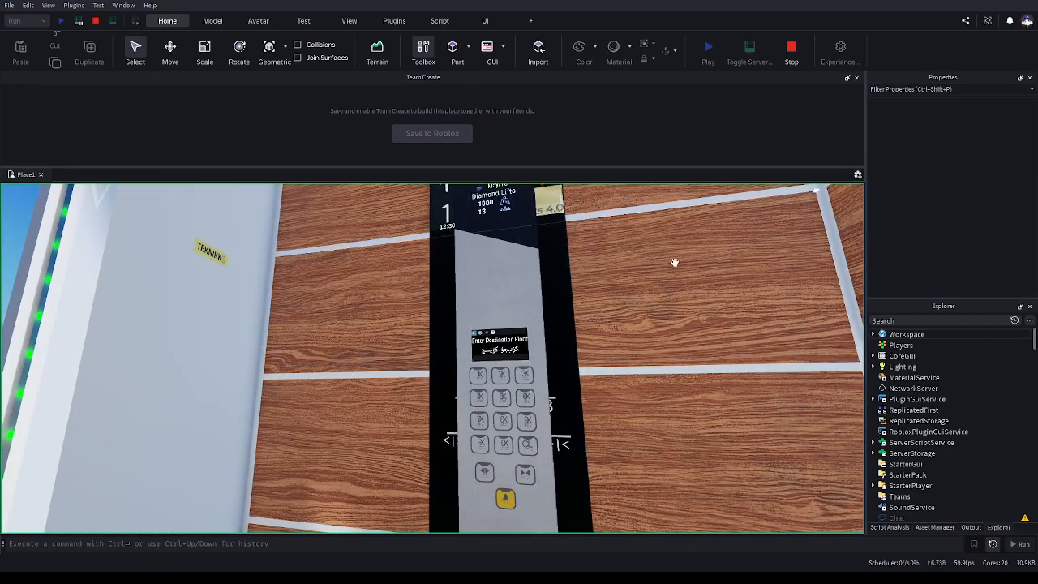
right_drag(637, 281, 638, 280)
click(792, 54)
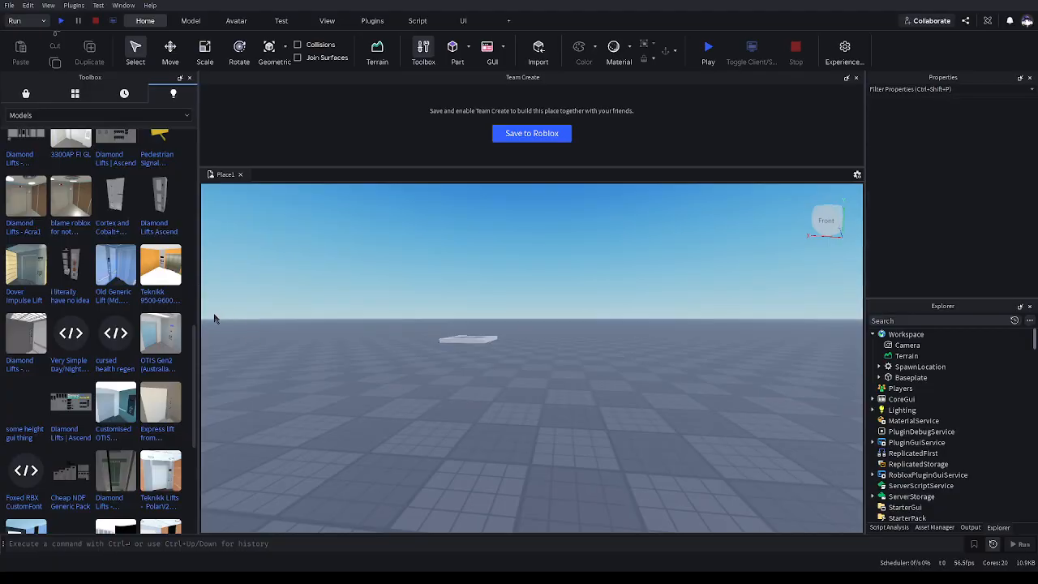
Browse the Toolbox models, then search My Models for "IVX"
scroll(185, 369, down, 5)
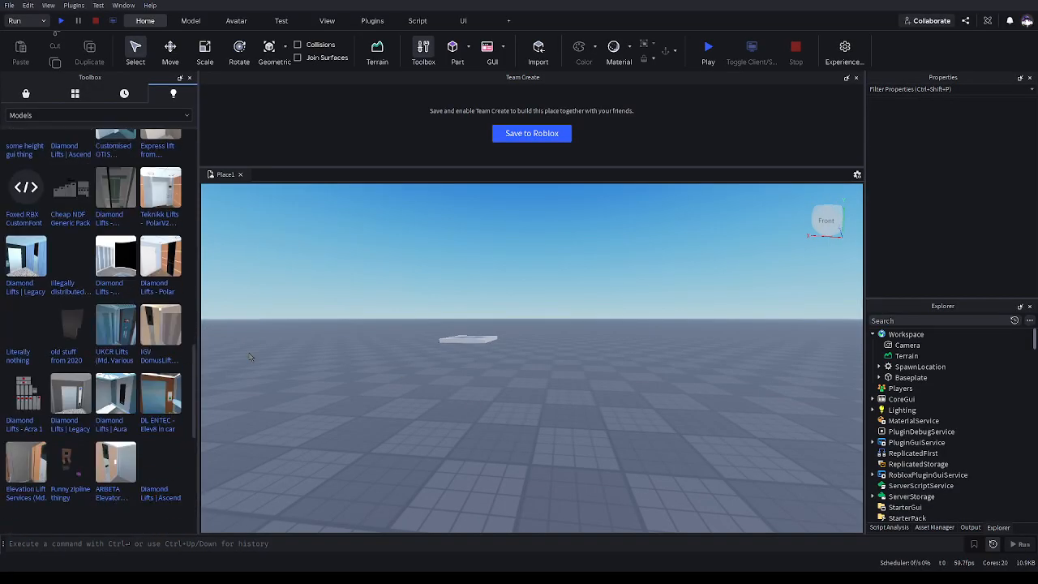
right_drag(285, 341, 286, 341)
key(a)
key(e)
scroll(161, 378, down, 15)
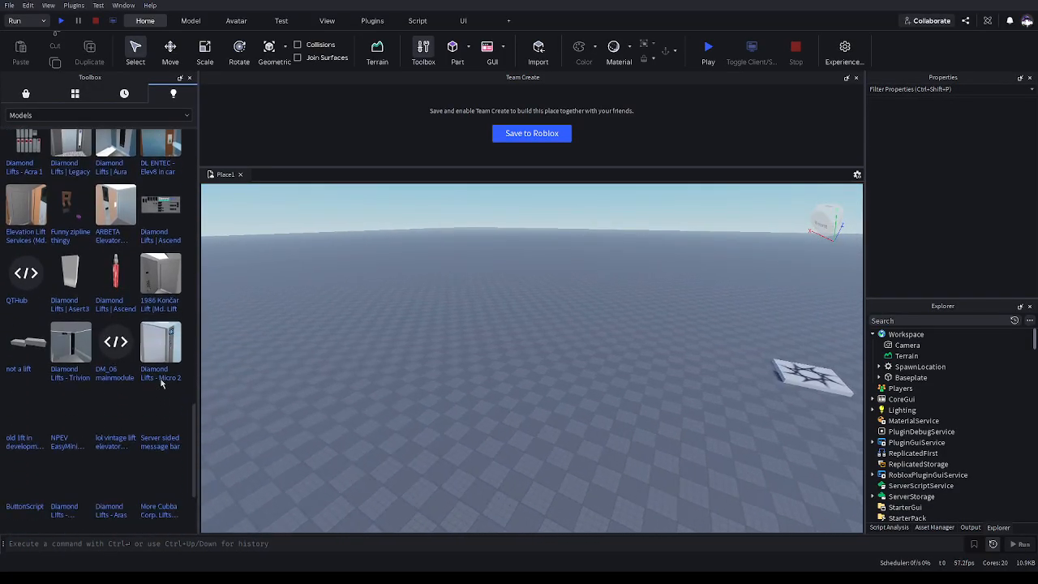
scroll(161, 383, down, 9)
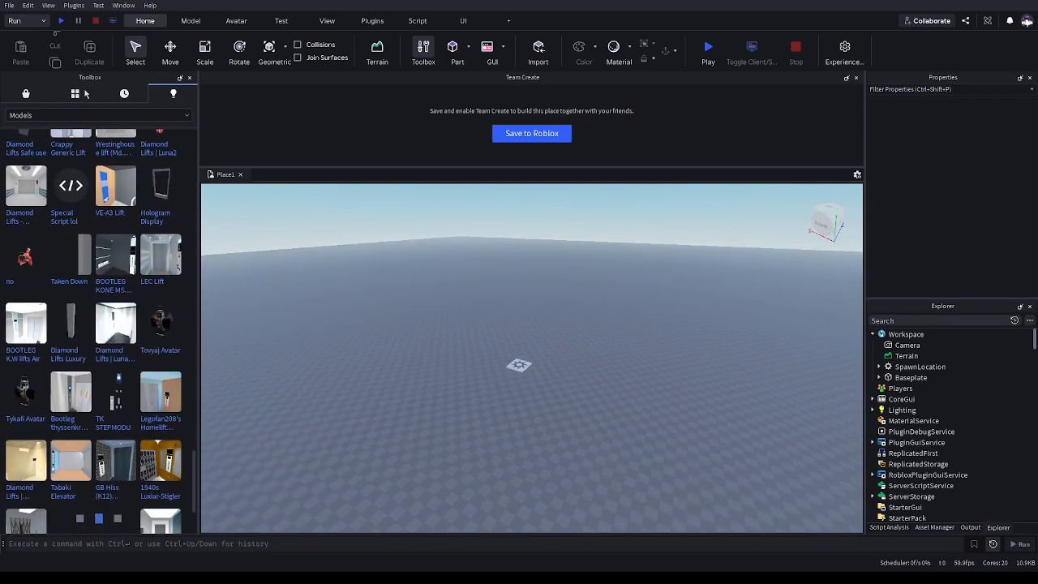
click(75, 93)
click(162, 111)
text("IVX")
key(Return)
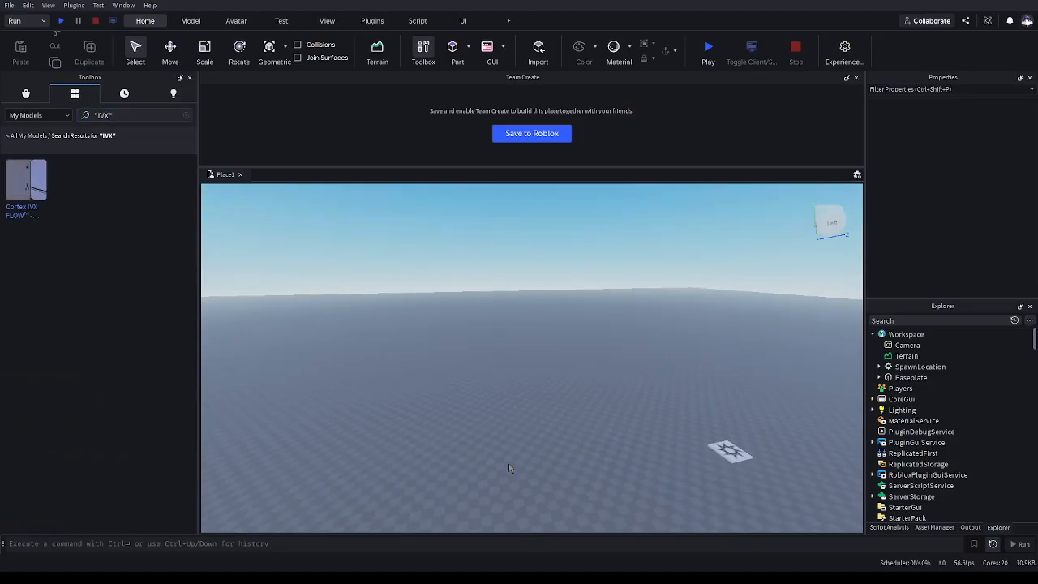
Insert the Cortex IVX FLOW model into the place and clear the Toolbox search
click(39, 188)
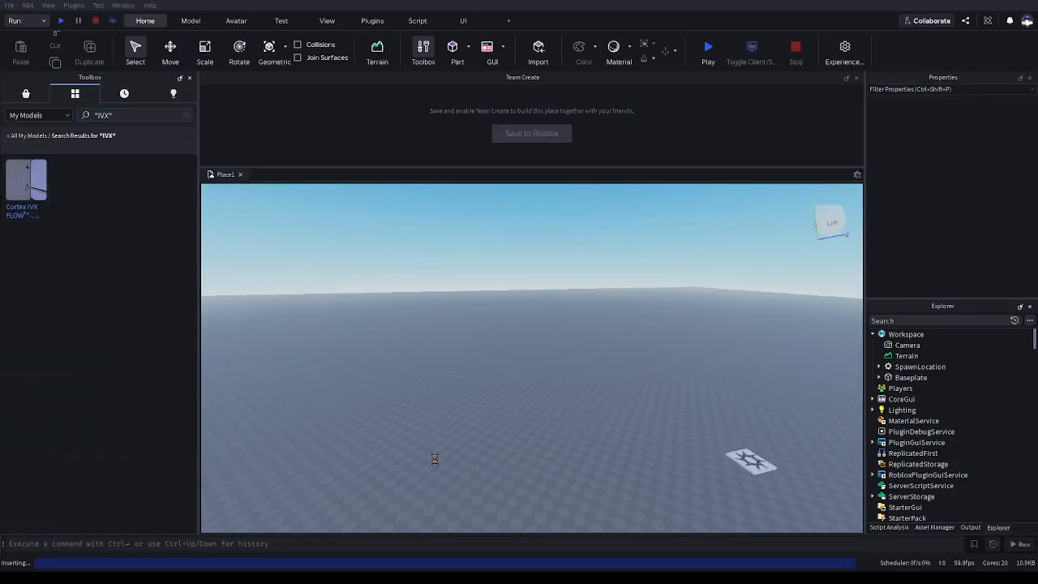
click(186, 115)
click(431, 298)
key(w)
right_drag(431, 298, 431, 293)
key(d)
right_drag(357, 333, 357, 333)
Run the place, press the IVX lift's call button, then stop the run
key(F8)
key(w)
right_drag(617, 484, 618, 484)
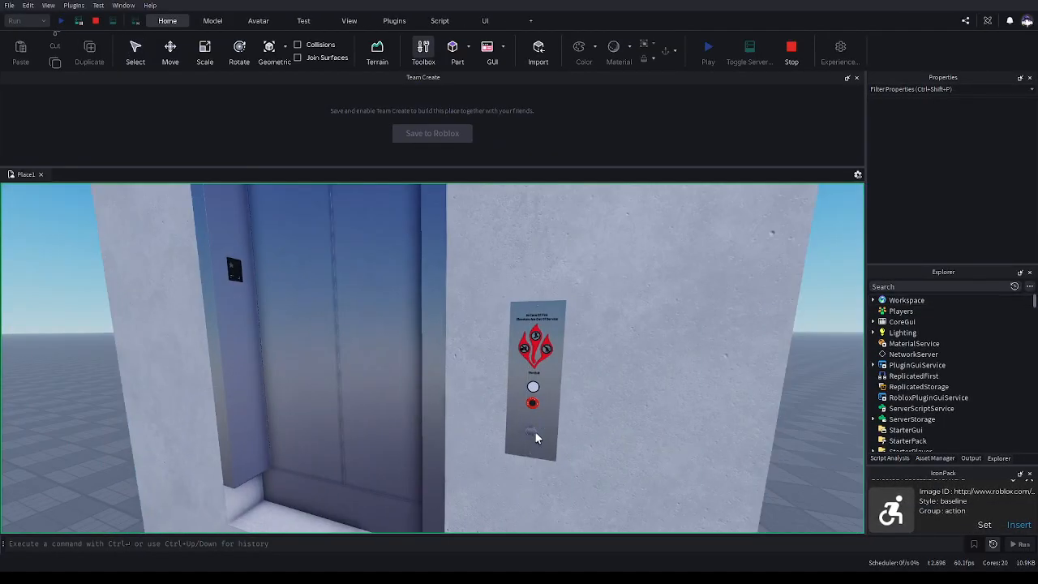
right_drag(531, 431, 529, 428)
key(w)
click(791, 48)
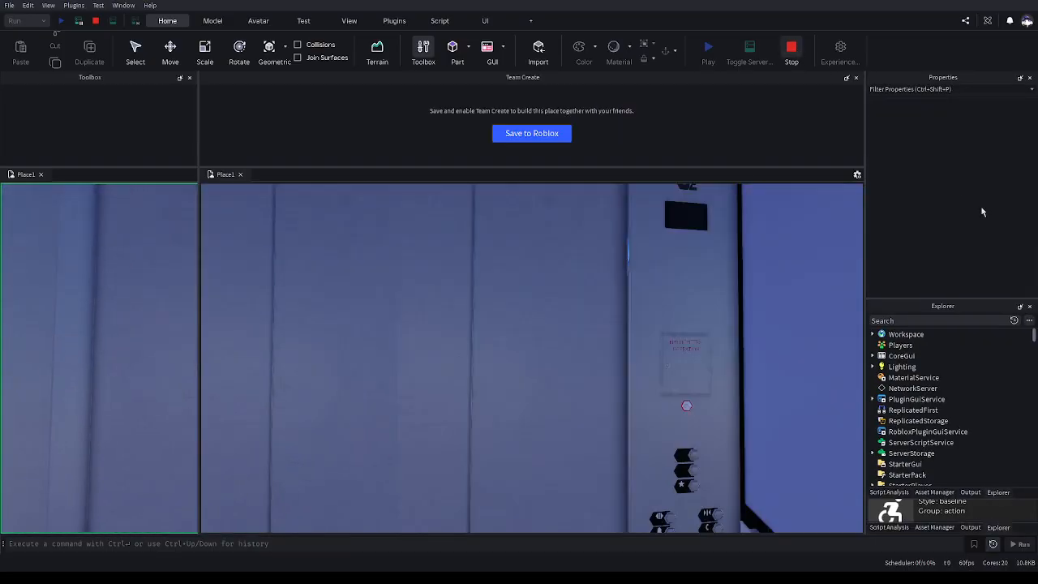
Select the Cortex IVX Rebuild model and its Loader script together to inspect their Sandboxed permission
click(925, 377)
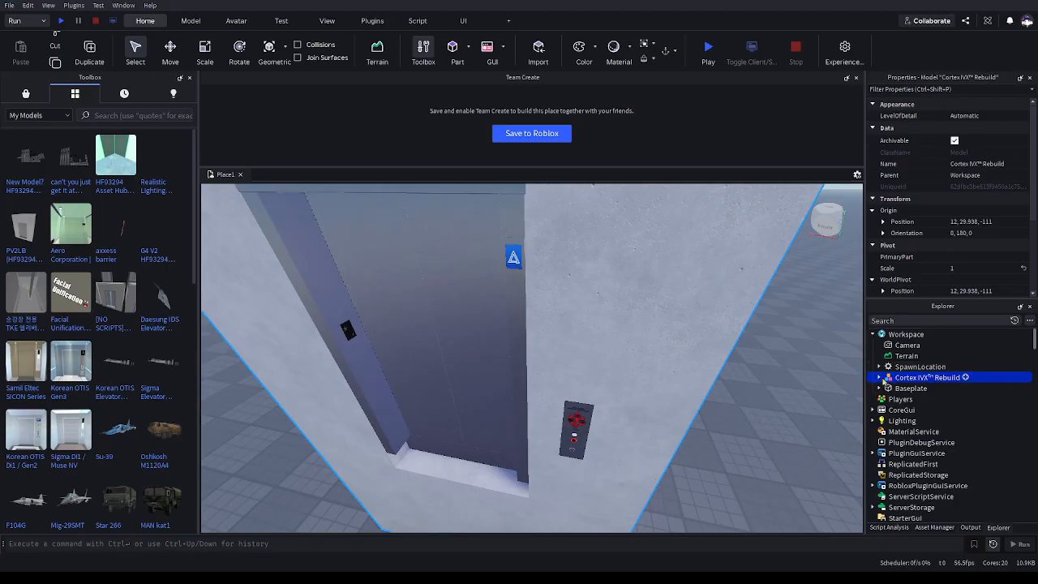
click(879, 377)
click(898, 410)
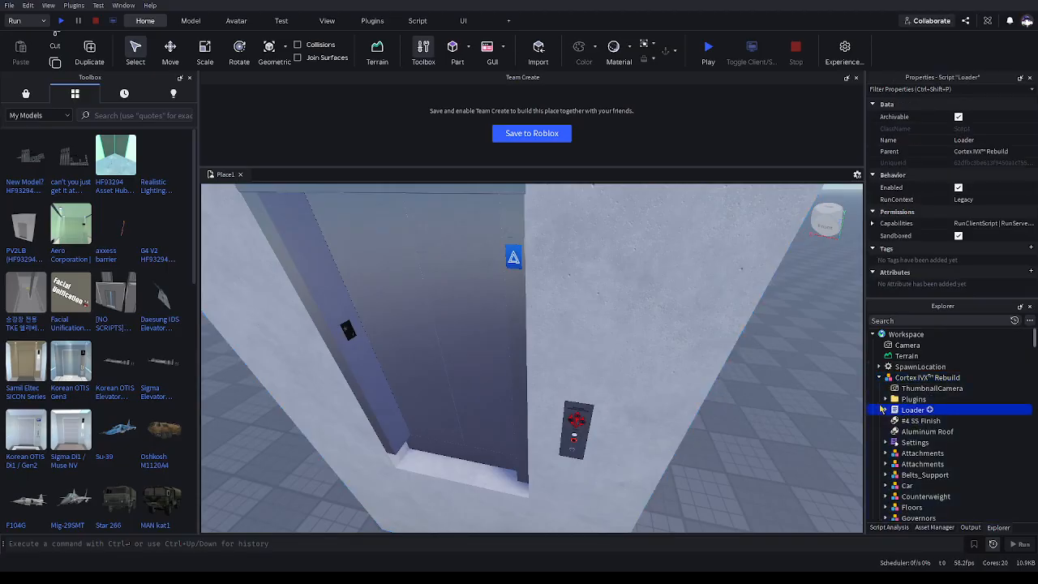
ctrl+click(924, 377)
scroll(956, 235, down, 3)
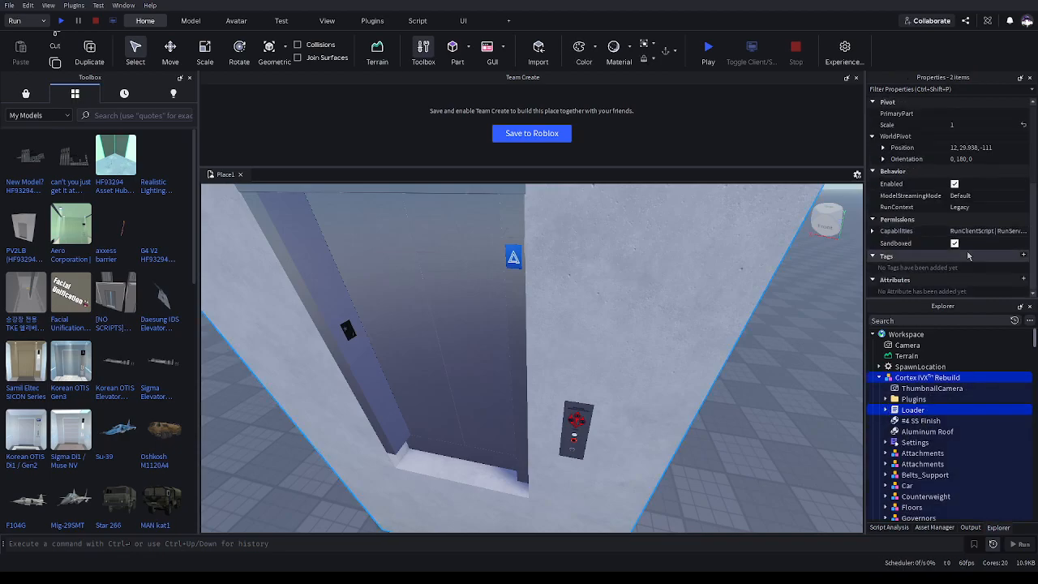
click(835, 405)
Run the place again to test the IVX lift's call panel and car interior, then stop the run
click(60, 21)
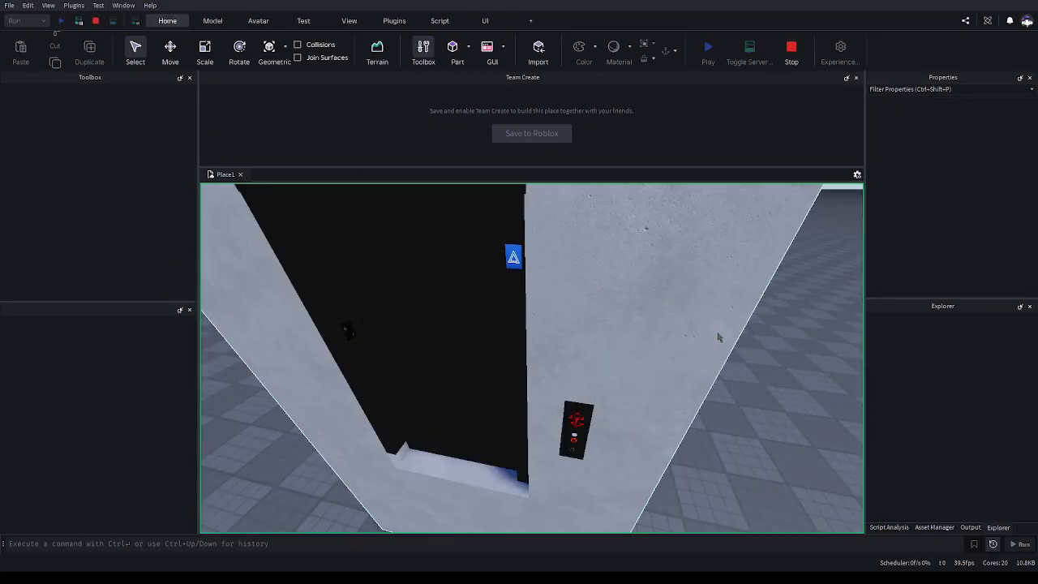
right_drag(589, 445, 590, 445)
scroll(590, 445, up, 3)
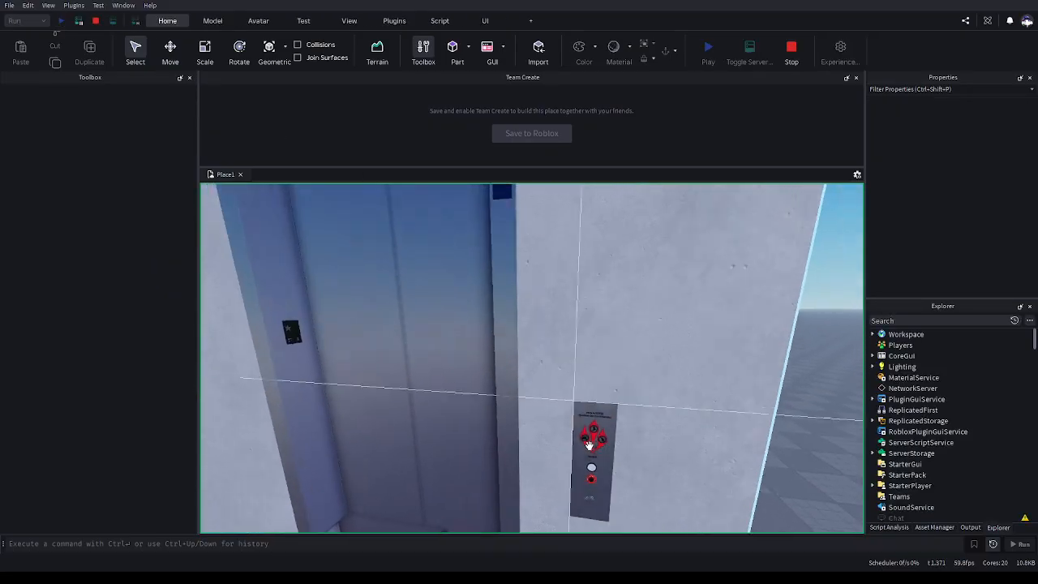
click(514, 460)
right_drag(514, 455, 514, 450)
key(w)
key(w)
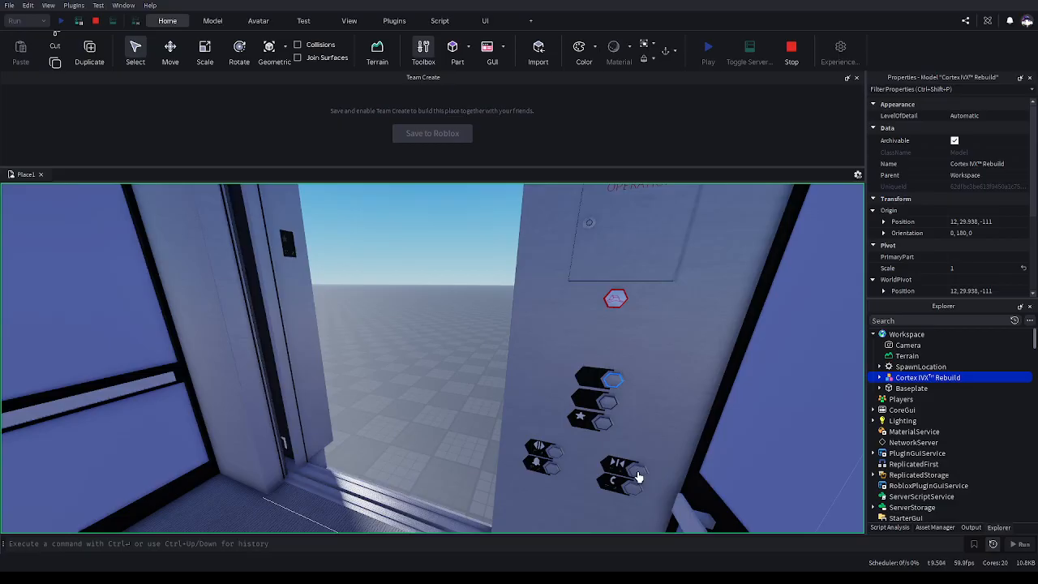
right_drag(637, 470, 665, 290)
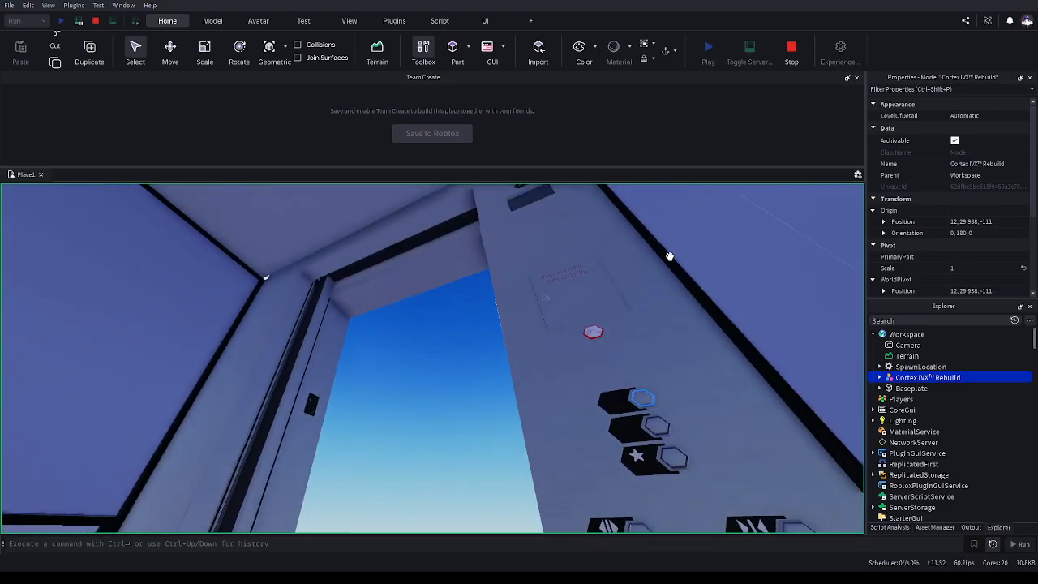
click(790, 50)
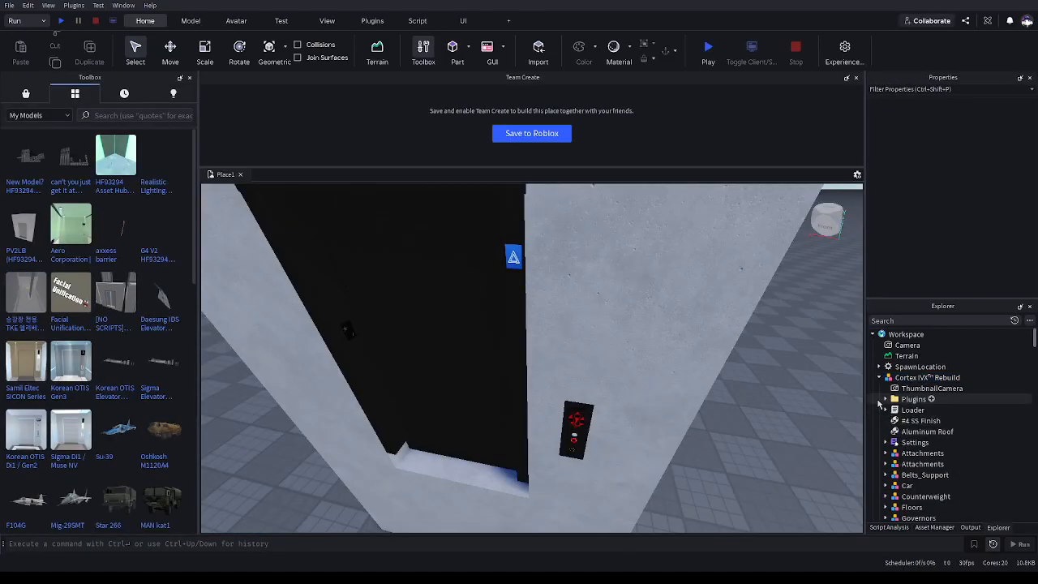
Open and review the New_Lantern_Api and Keyswitch Loader scripts in the model's Plugins folder, then close them
click(885, 399)
scroll(892, 406, down, 1)
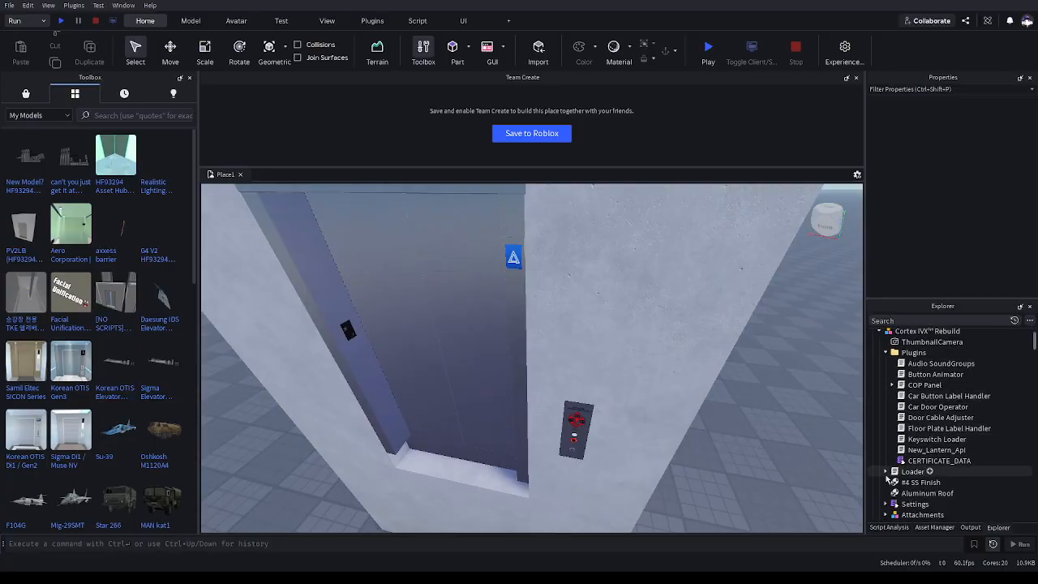
double_click(986, 449)
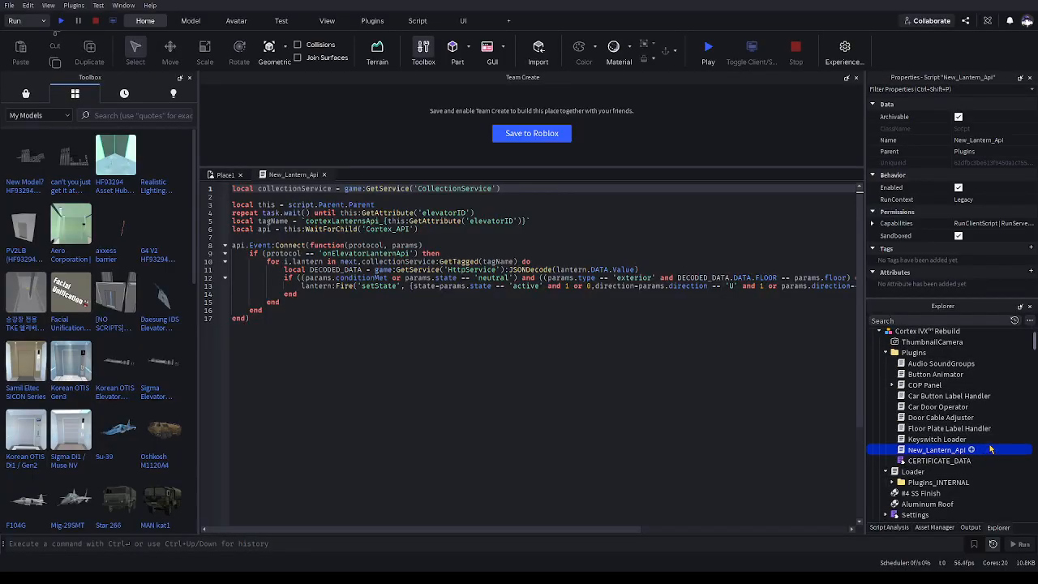
double_click(973, 438)
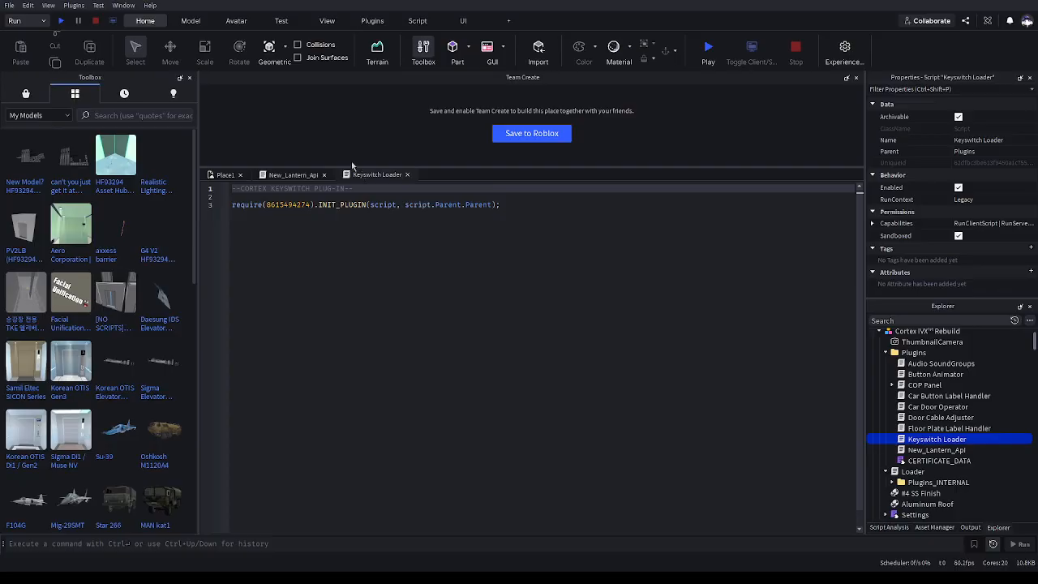
click(407, 174)
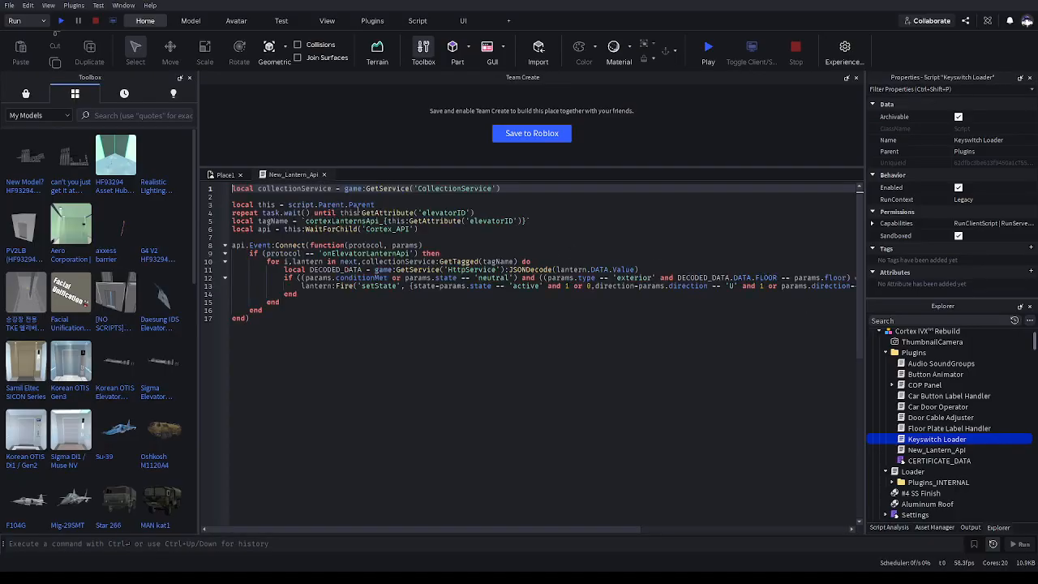
click(324, 175)
Select all ten scripts in the Plugins folder and turn off their Sandboxed permission
drag(1015, 365, 1005, 466)
click(958, 236)
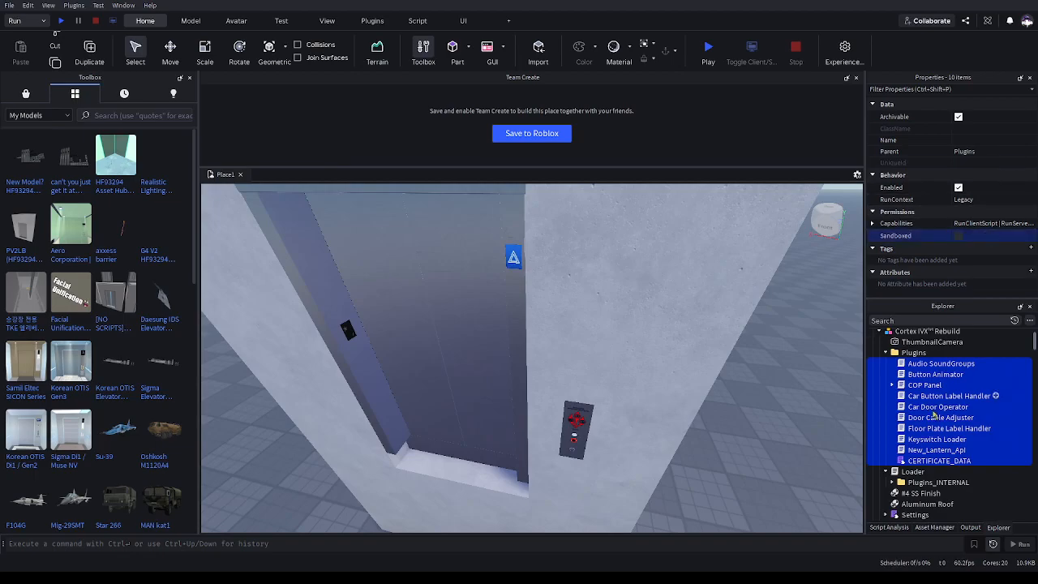
scroll(934, 435, down, 3)
Filter the Explorer by sandboxed=true and select all matching objects in the Workspace
click(894, 319)
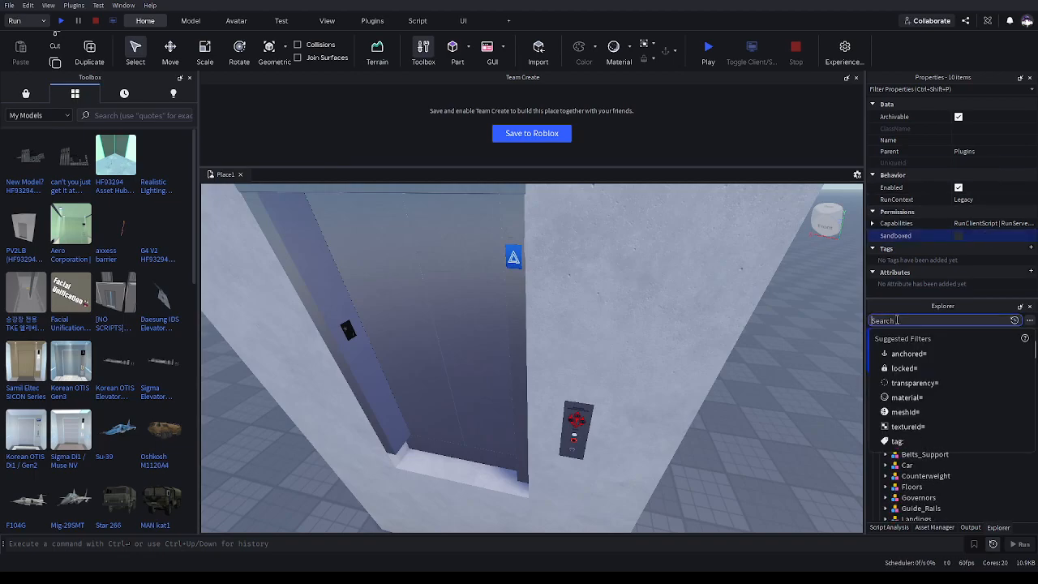
text(sandboxed=tr8e)
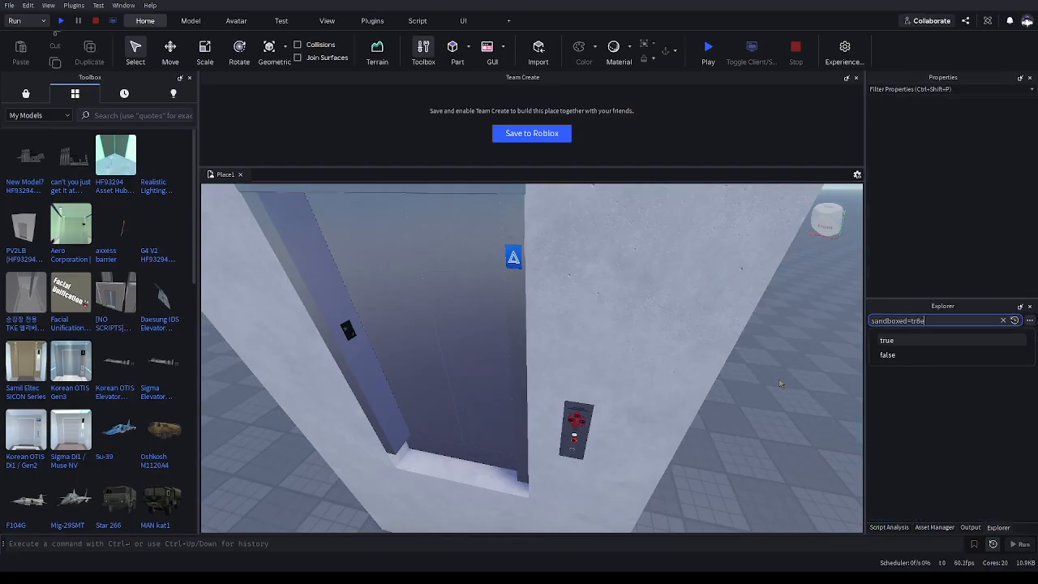
click(906, 342)
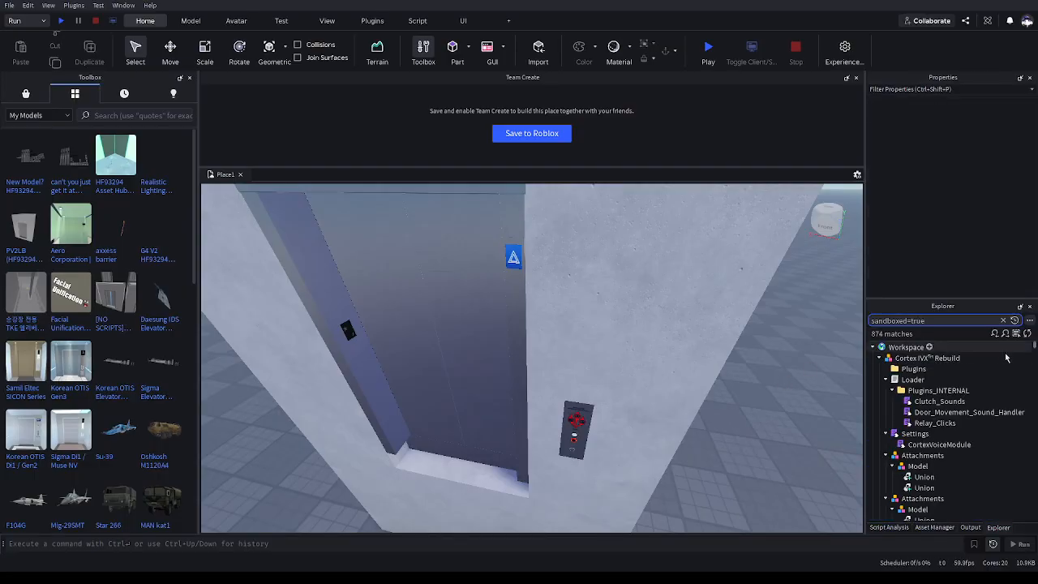
drag(1021, 363, 1001, 417)
click(789, 445)
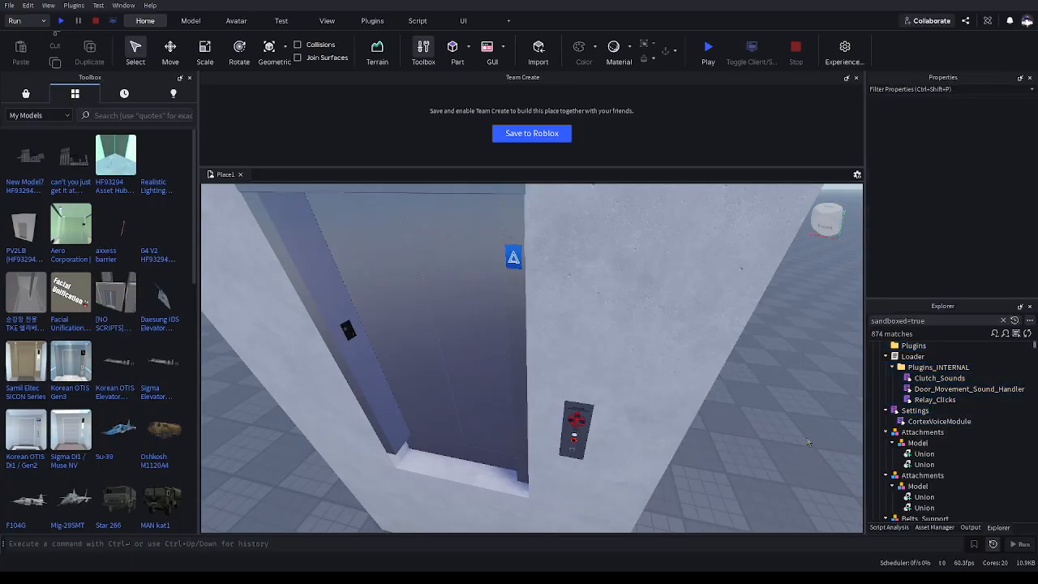
scroll(976, 422, up, 1)
click(1008, 357)
click(1004, 350)
scroll(996, 260, down, 10)
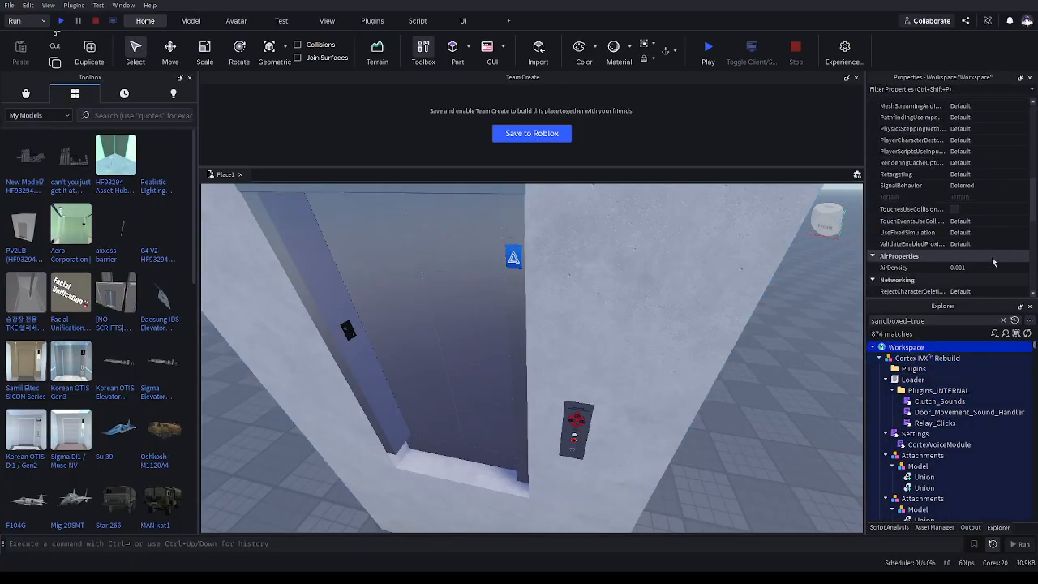
click(996, 357)
key(ctrl+a)
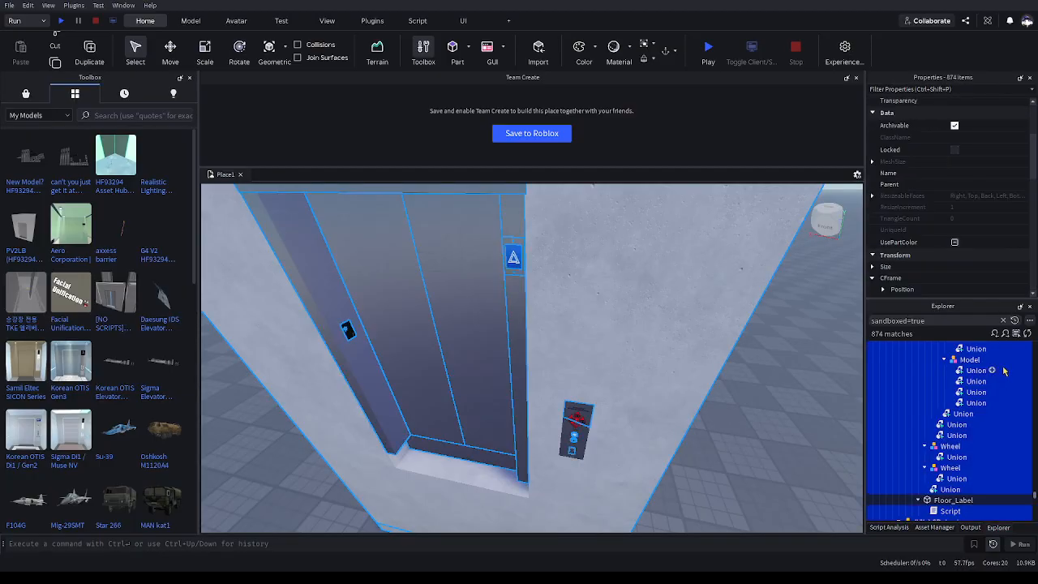
Search the selection's properties for "san" to find the Sandboxed setting, then select the Cortex IVX Rebuild model
scroll(973, 208, down, 6)
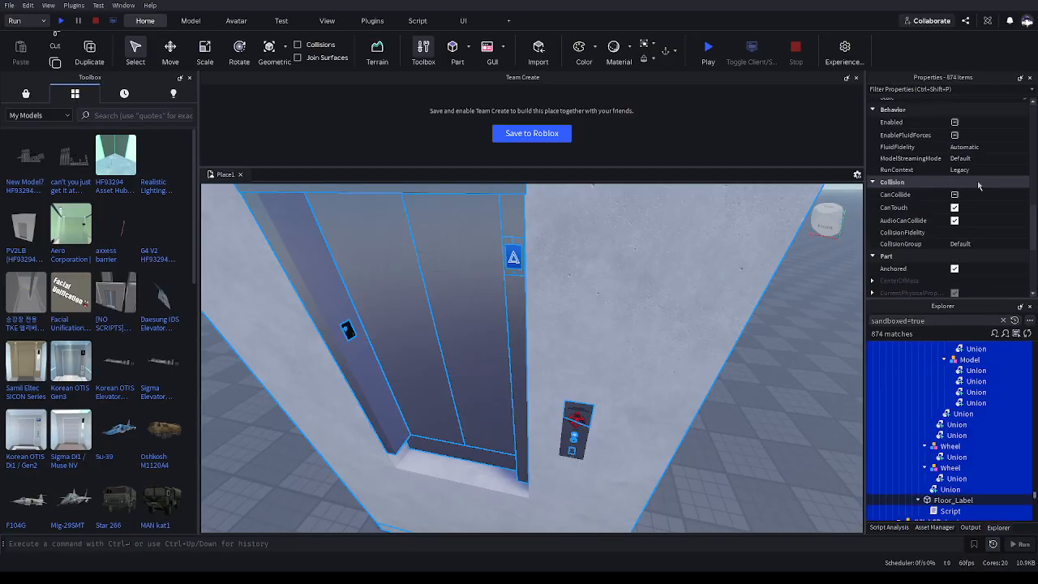
scroll(984, 245, down, 5)
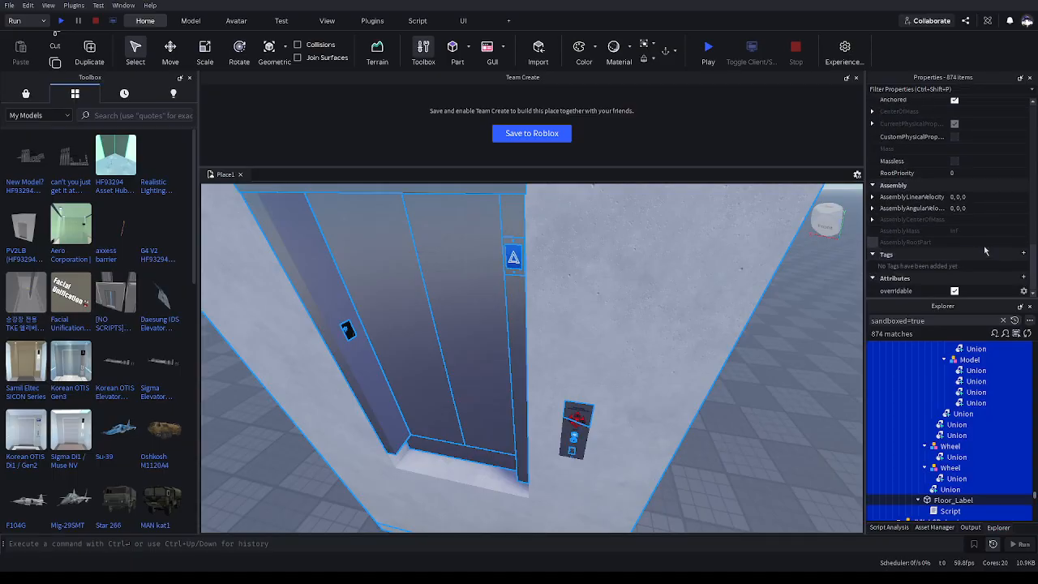
scroll(981, 261, up, 2)
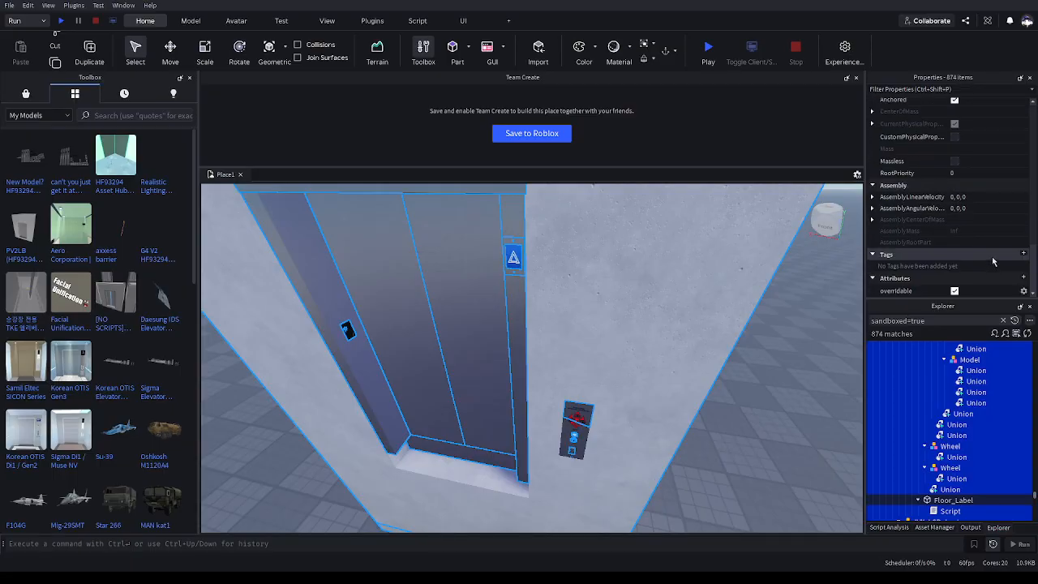
scroll(992, 255, up, 5)
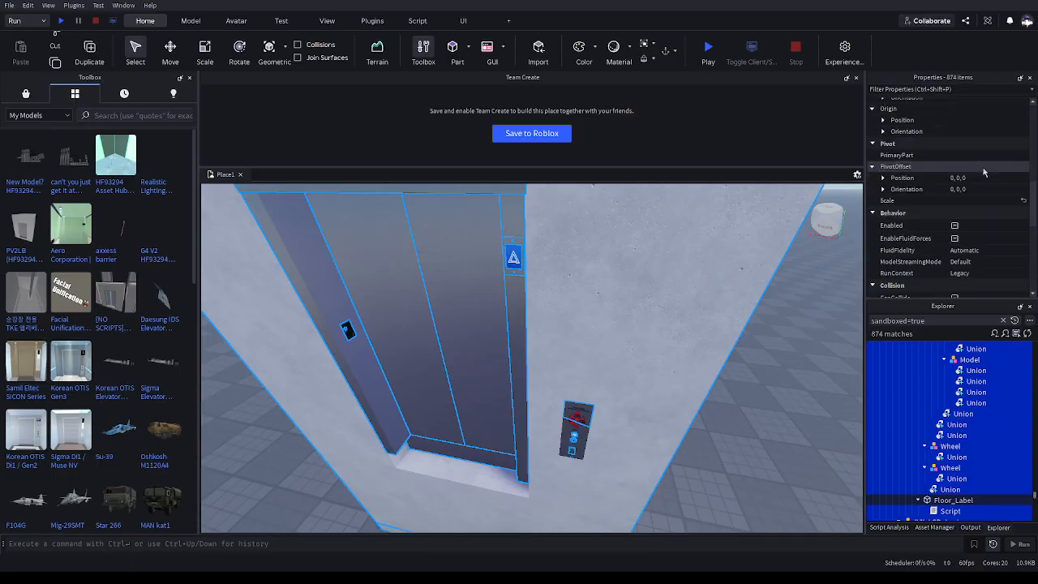
scroll(982, 167, up, 5)
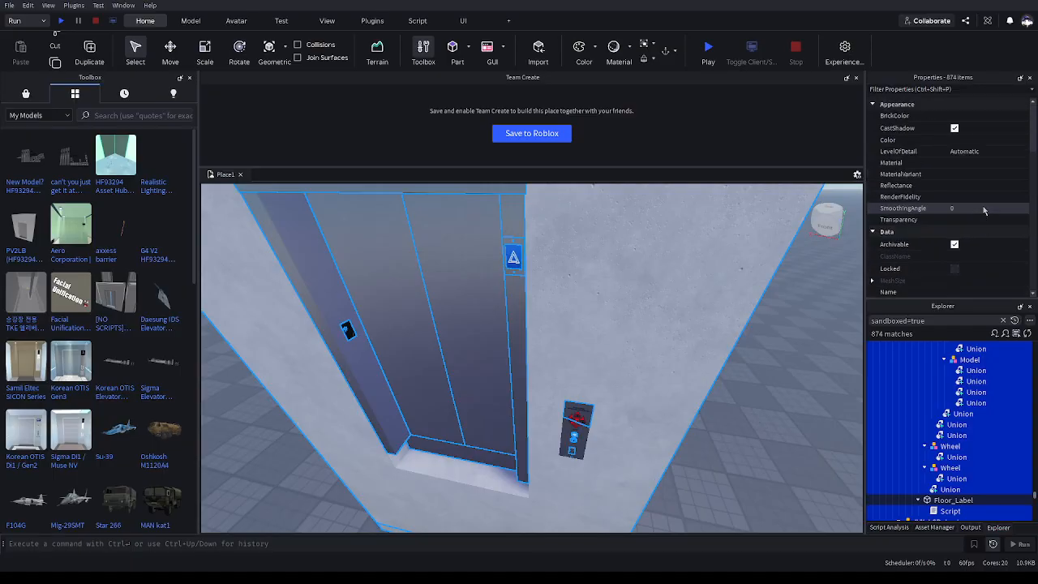
scroll(981, 217, down, 5)
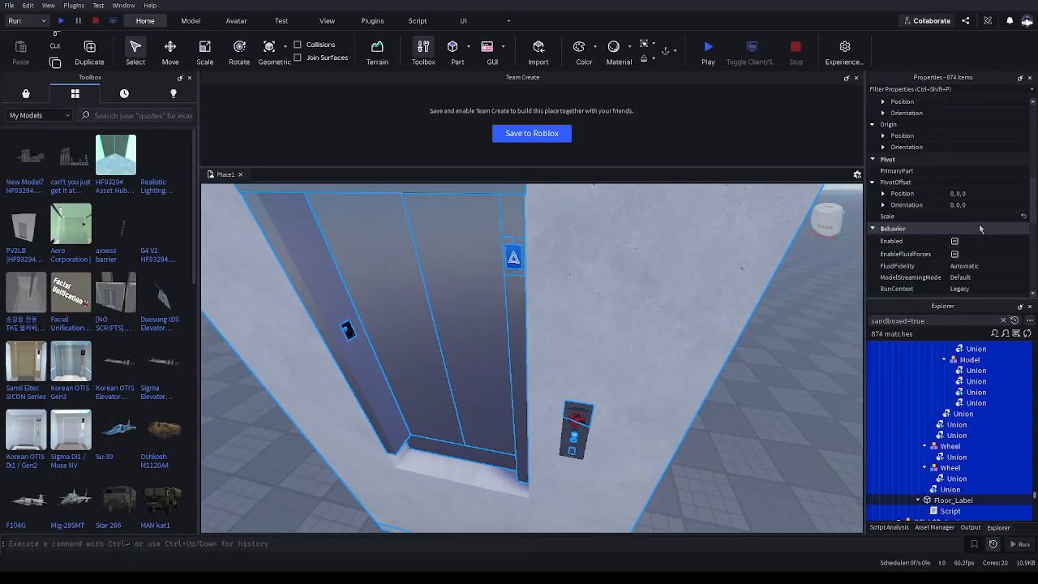
click(951, 86)
text(sand)
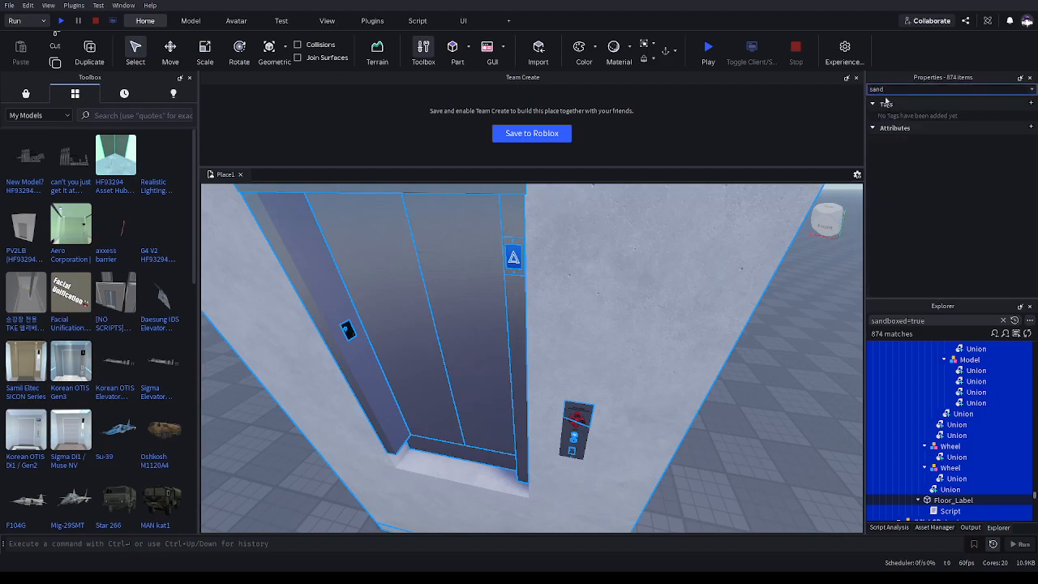
click(947, 391)
click(672, 338)
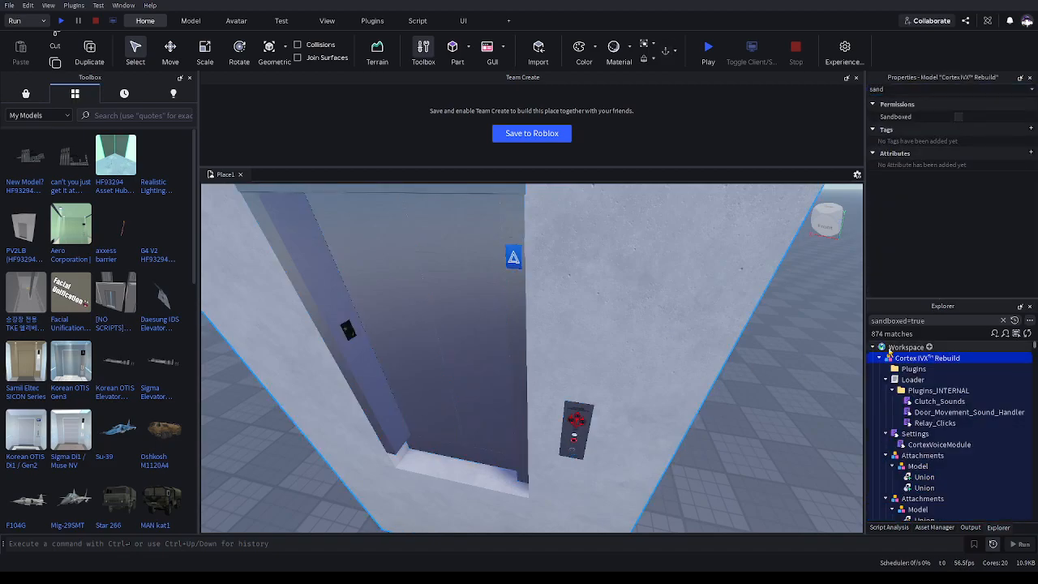
Filter the Explorer by "sandboxed=true and classname=script or classname=model"
click(941, 322)
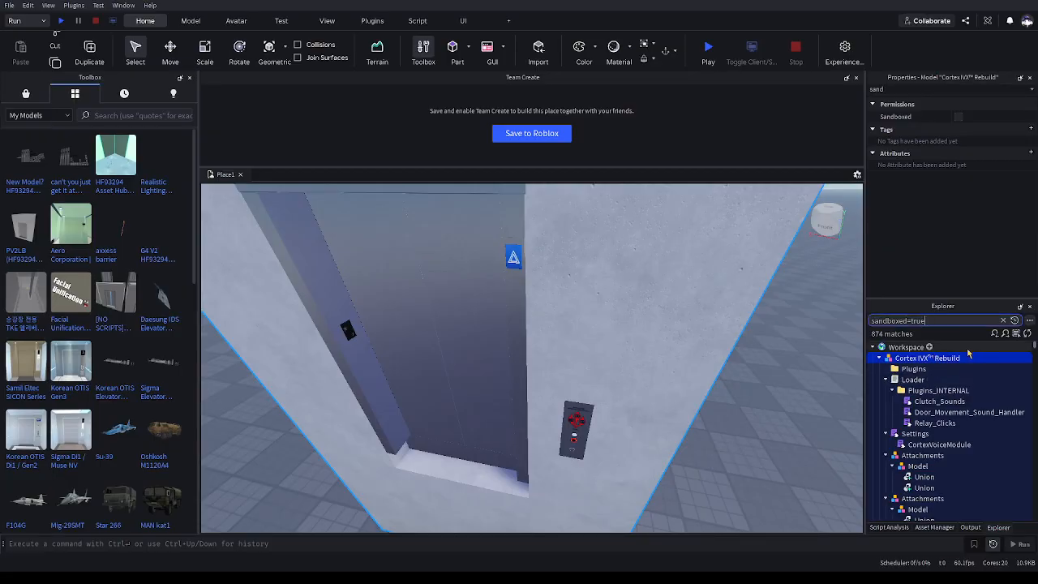
text(and)
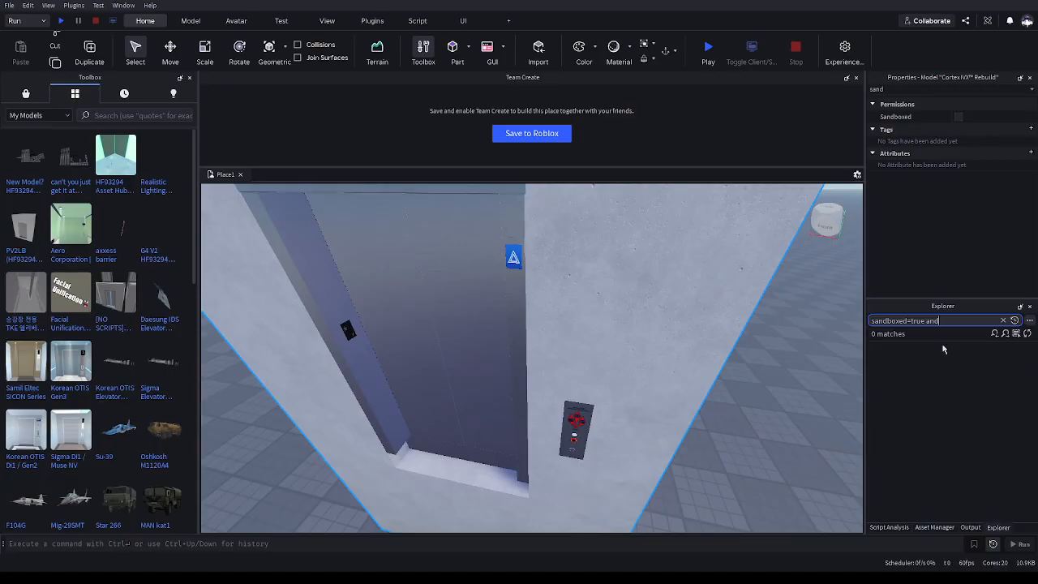
text( classname=script)
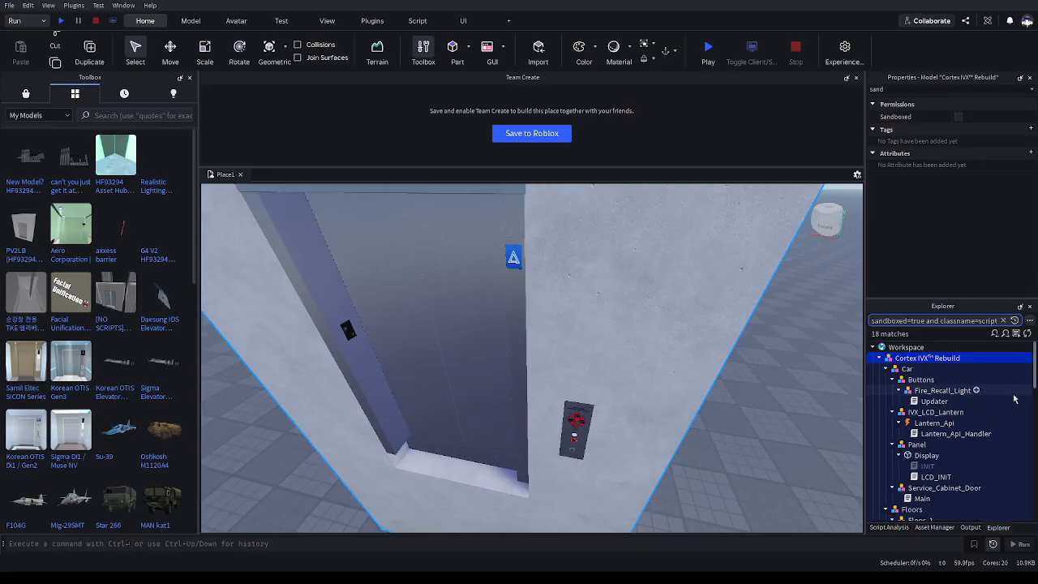
text( or)
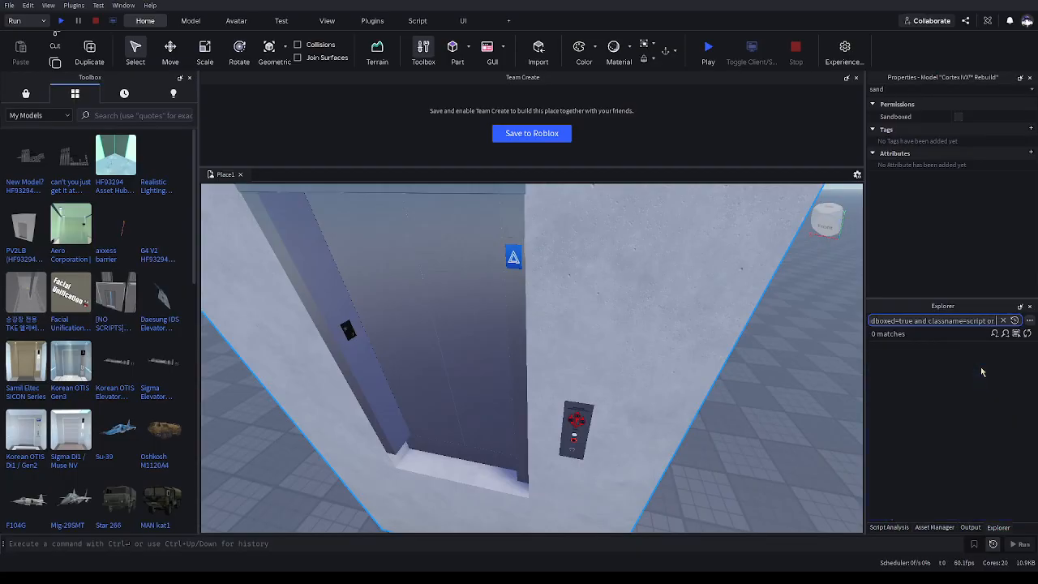
text( classname=models)
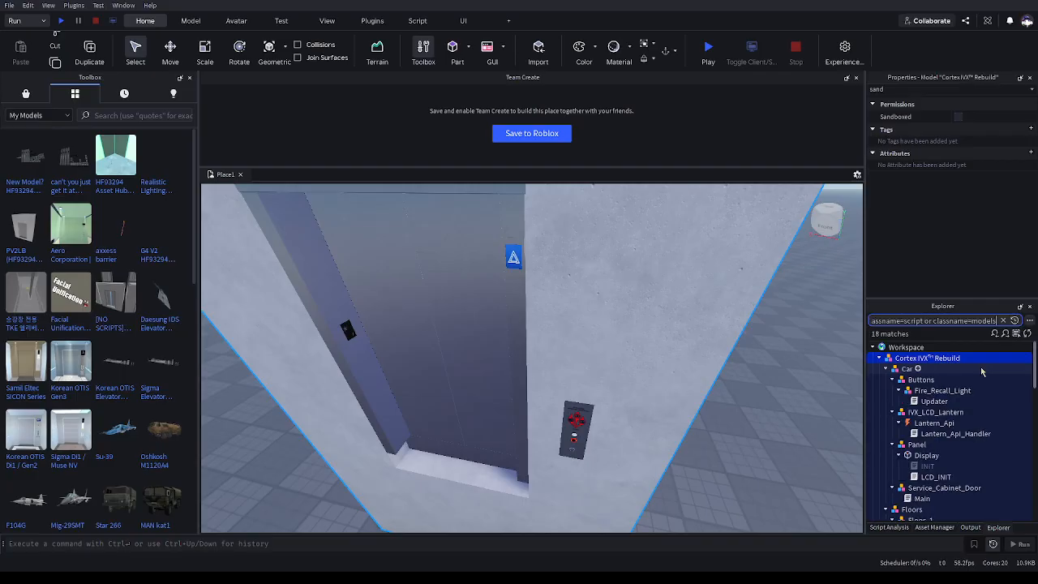
key(BackSpace)
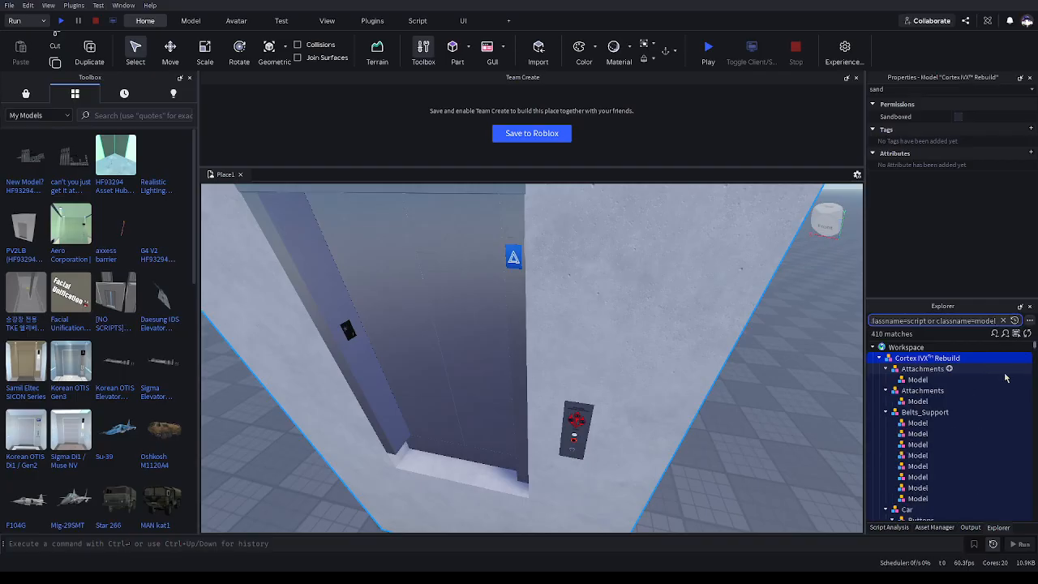
drag(1008, 385, 992, 521)
Select all matching objects in the filtered Explorer and turn off their Sandboxed permission
click(803, 426)
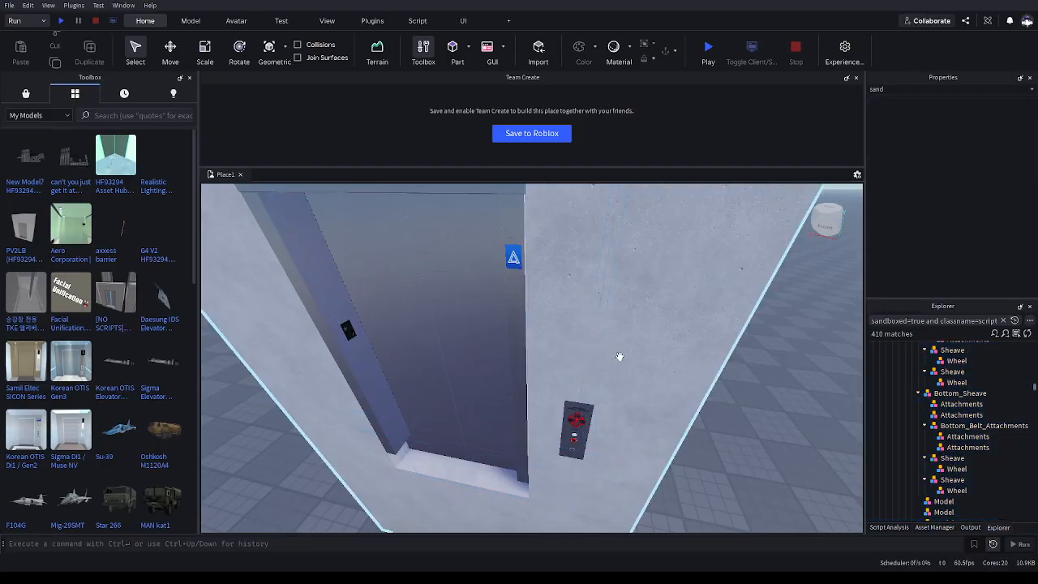
click(876, 373)
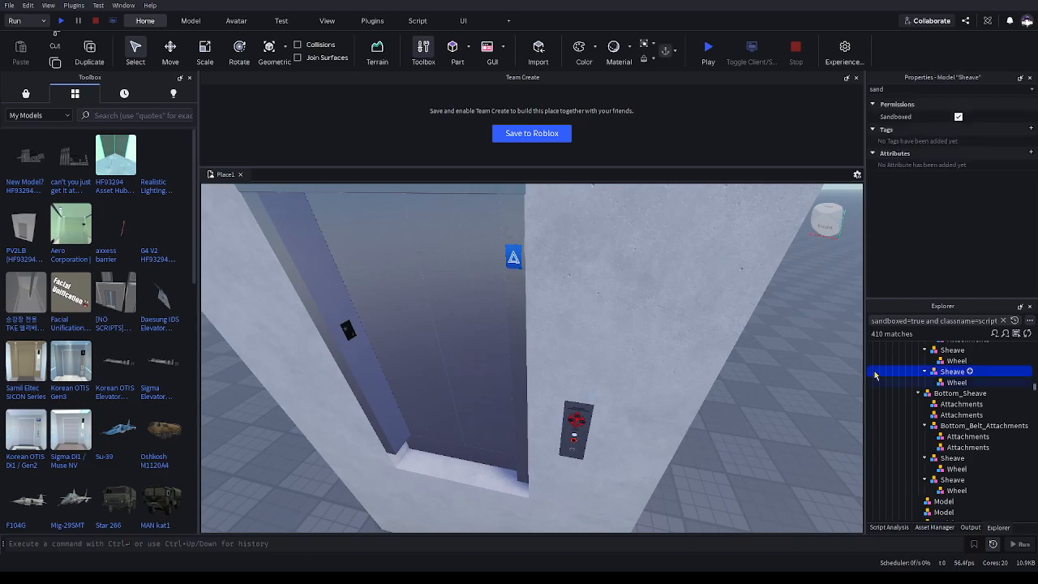
key(ctrl+a)
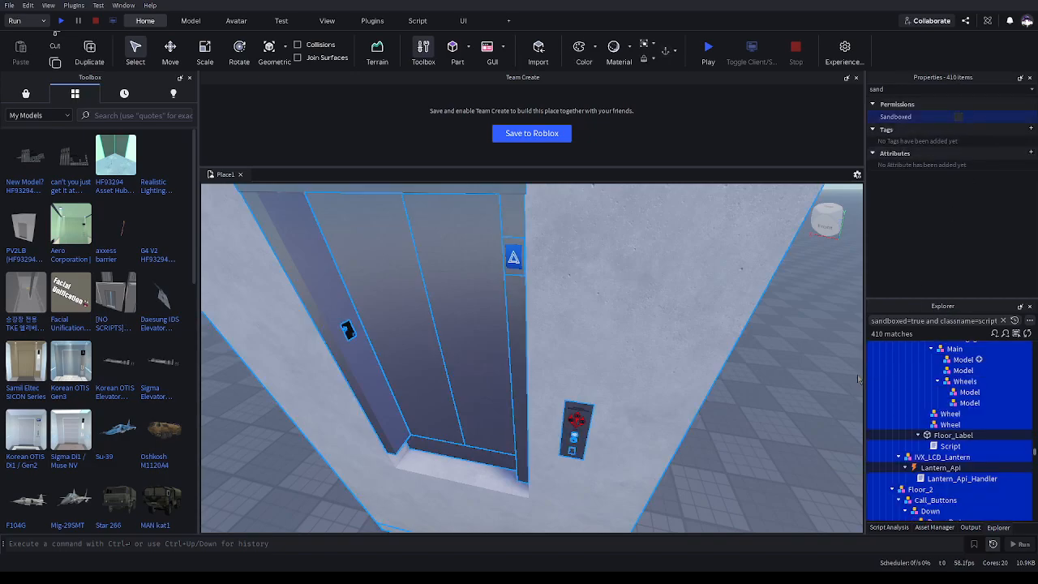
click(851, 370)
click(921, 320)
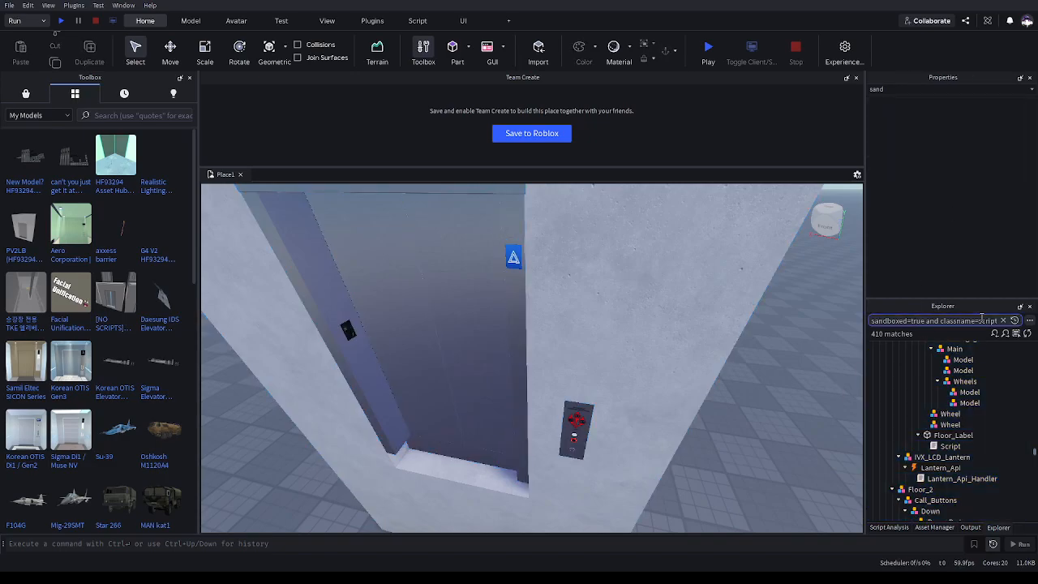
Change the Explorer filter to "classname=localscript", then to "classname=modulescript"
double_click(990, 319)
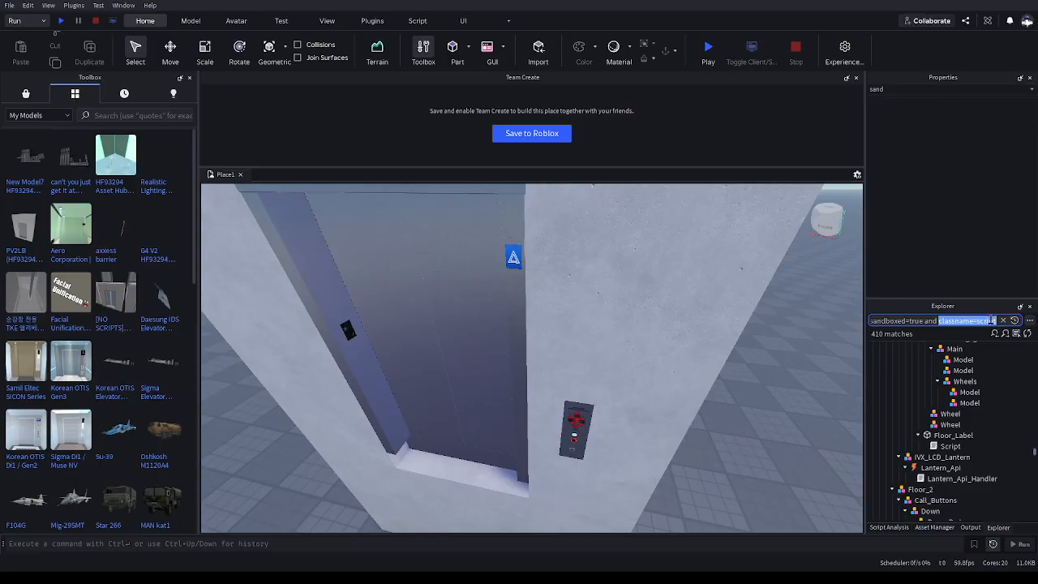
key(ctrl+a)
key(BackSpace)
text(classname=localscript)
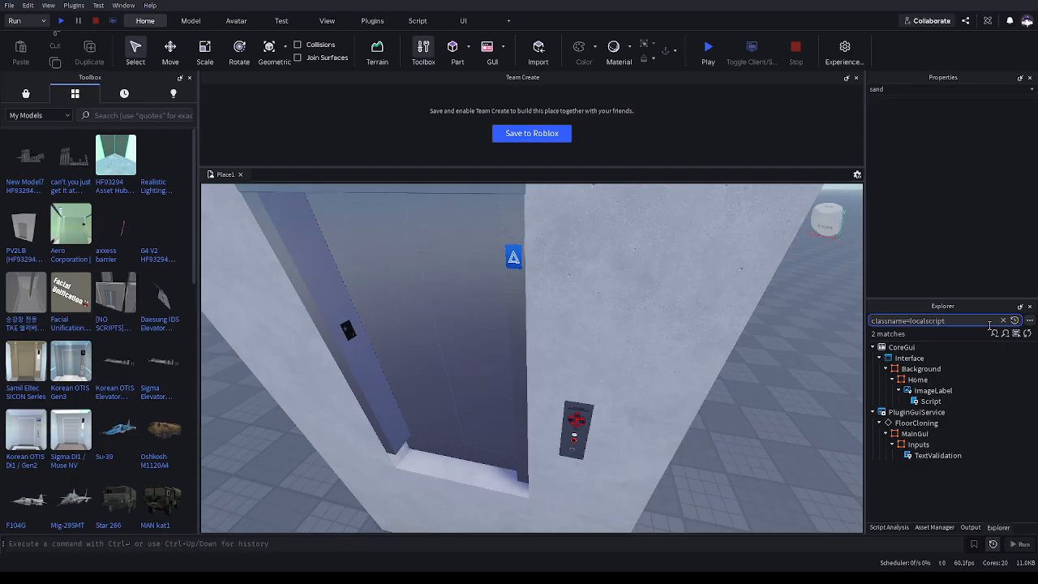
key(BackSpace)
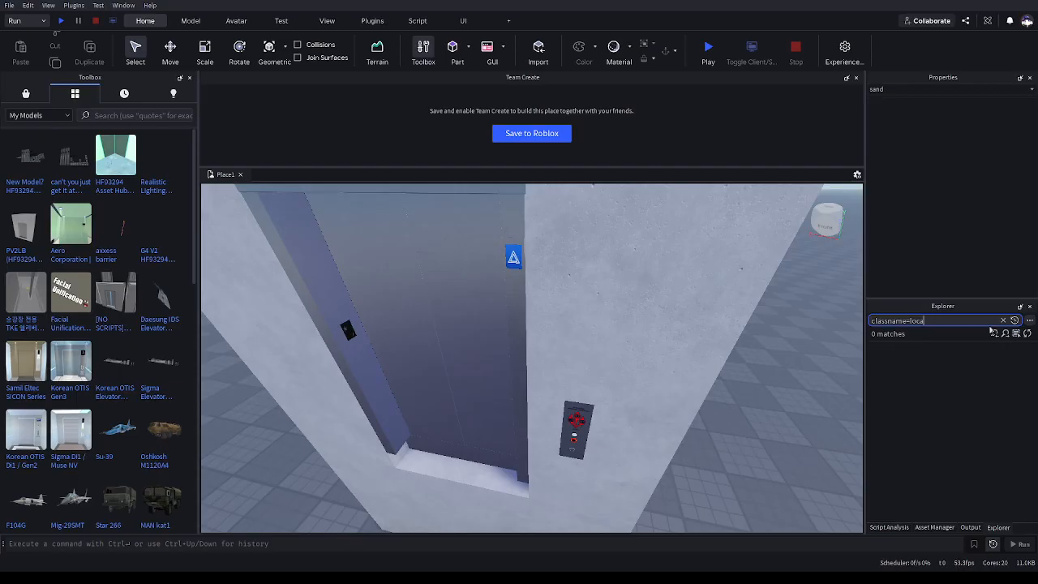
text(modulescript)
Examine the Sandboxed setting of the LCD_INIT module script among the filtered results
drag(1032, 385, 963, 529)
scroll(1003, 482, down, 3)
click(987, 116)
click(932, 396)
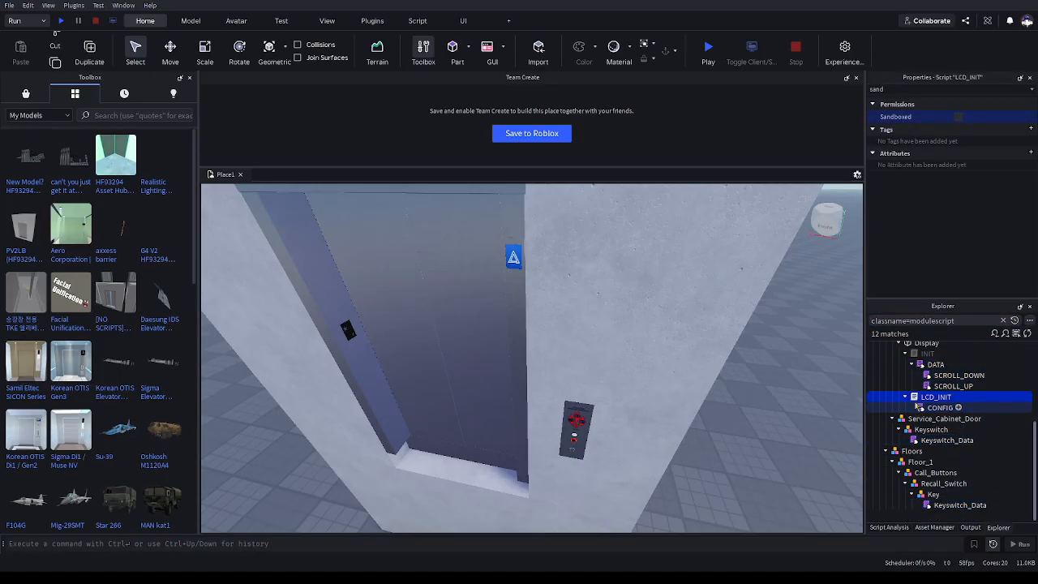
click(793, 436)
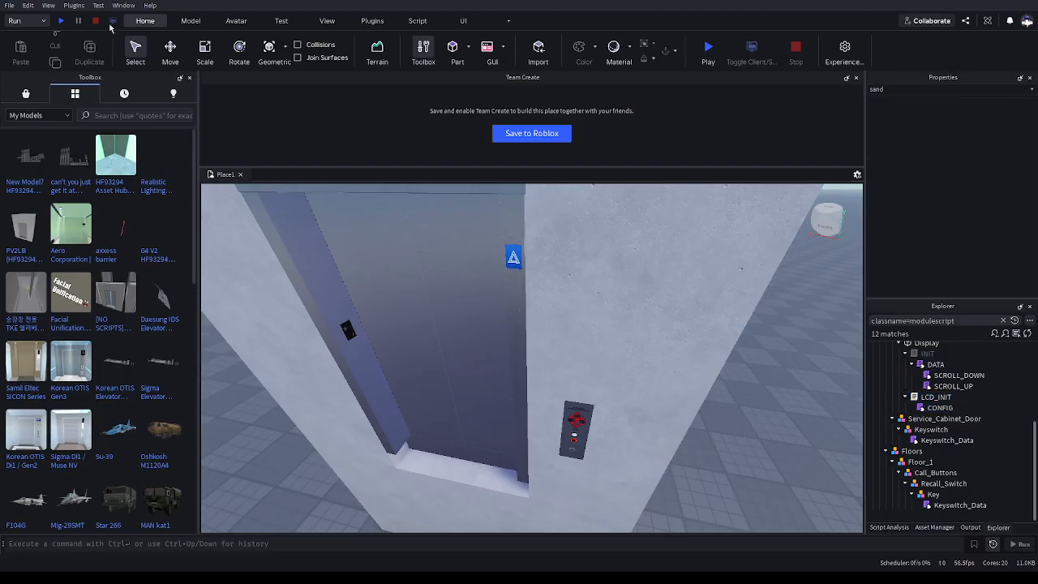
Playtest the place and inspect the Cortex IVX elevator's doors and panels, then stop the test
click(58, 20)
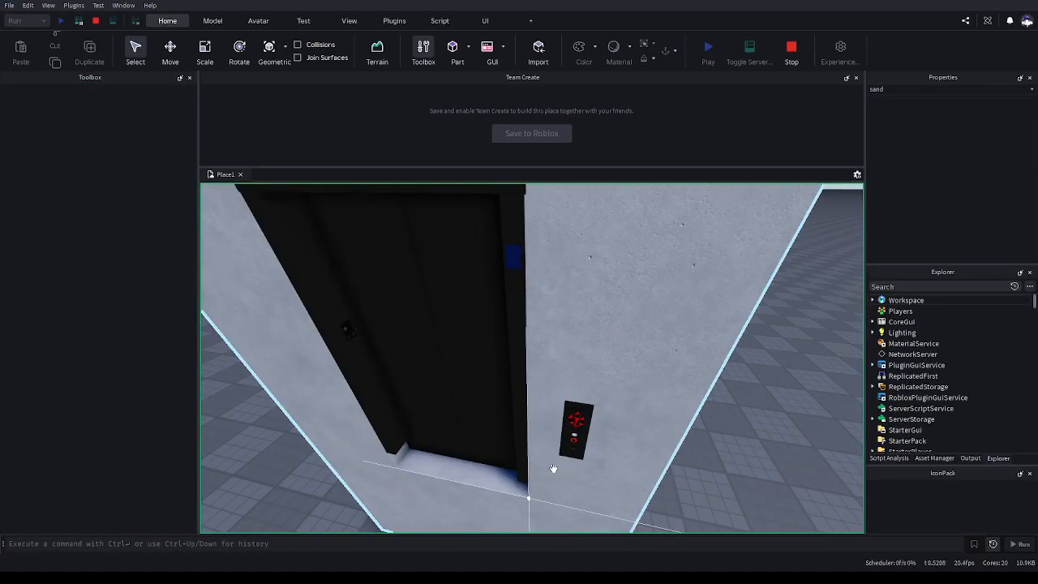
key(w)
right_drag(557, 466, 527, 450)
key(ctrl+1)
click(521, 461)
key(w)
right_drag(654, 464, 654, 465)
key(w)
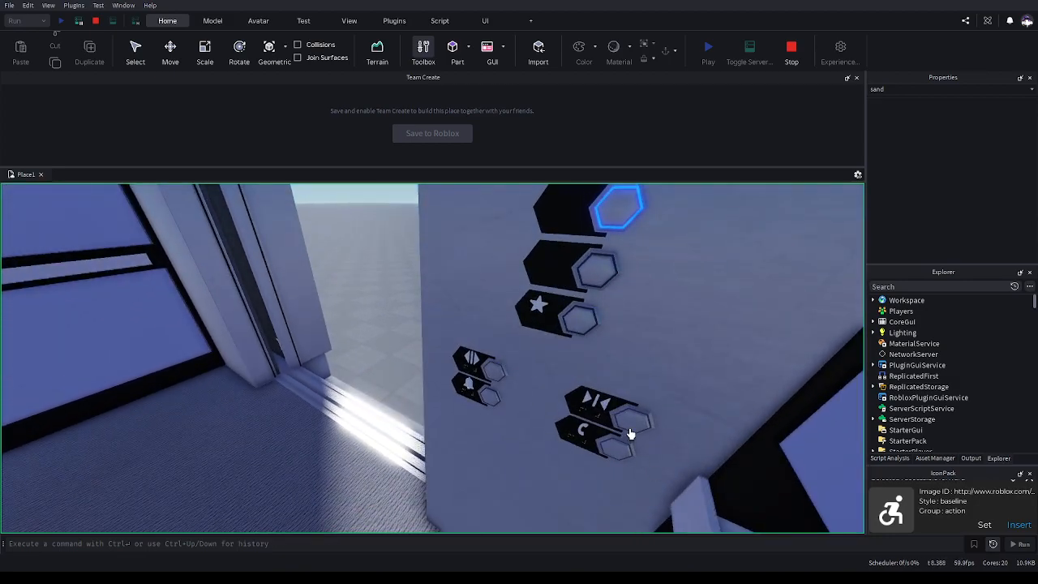
right_drag(625, 377, 615, 351)
key(s)
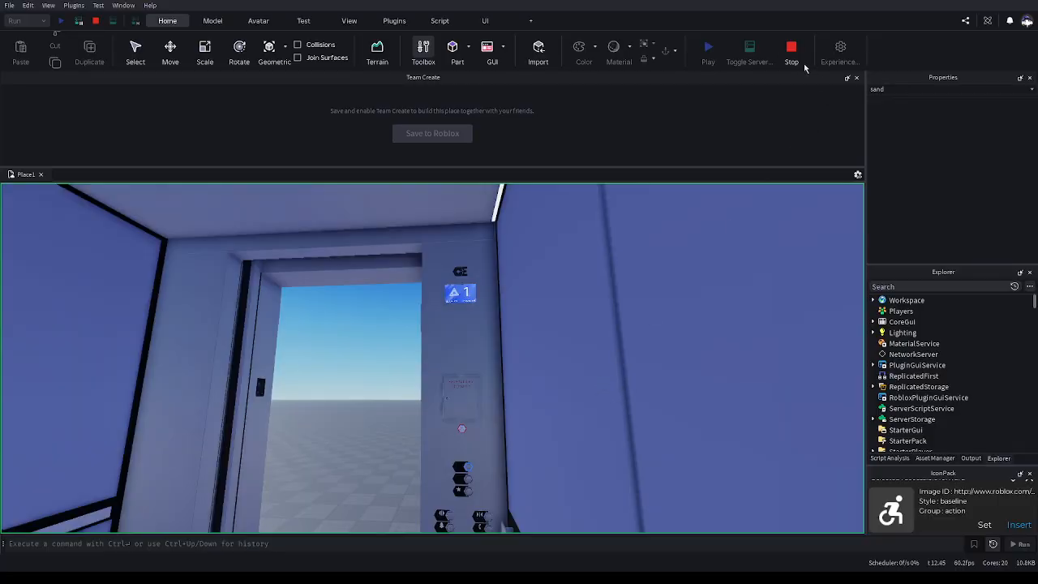
click(789, 49)
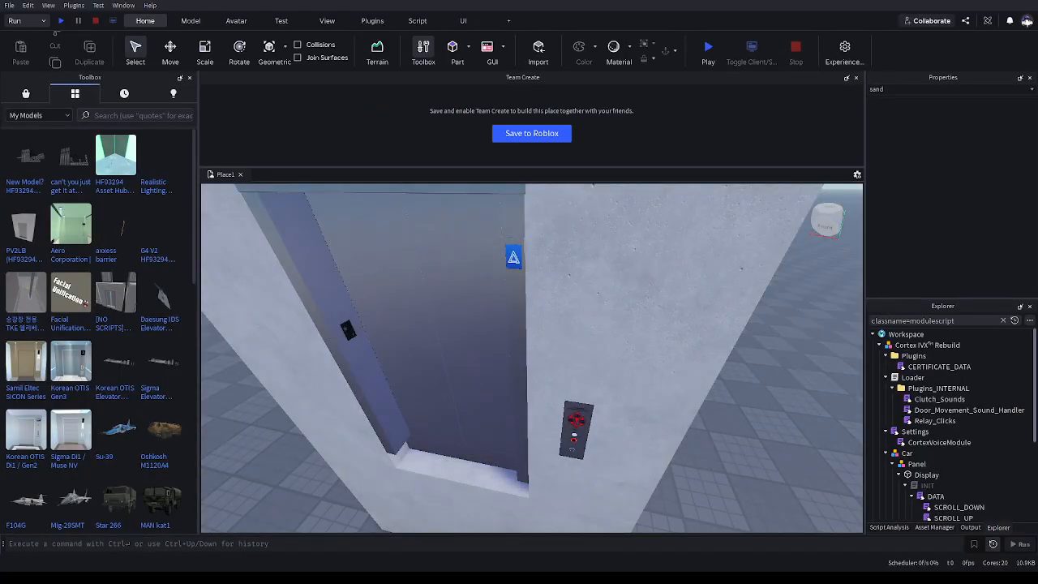
Delete the Cortex IVX Rebuild model and clear the Explorer filter
click(524, 341)
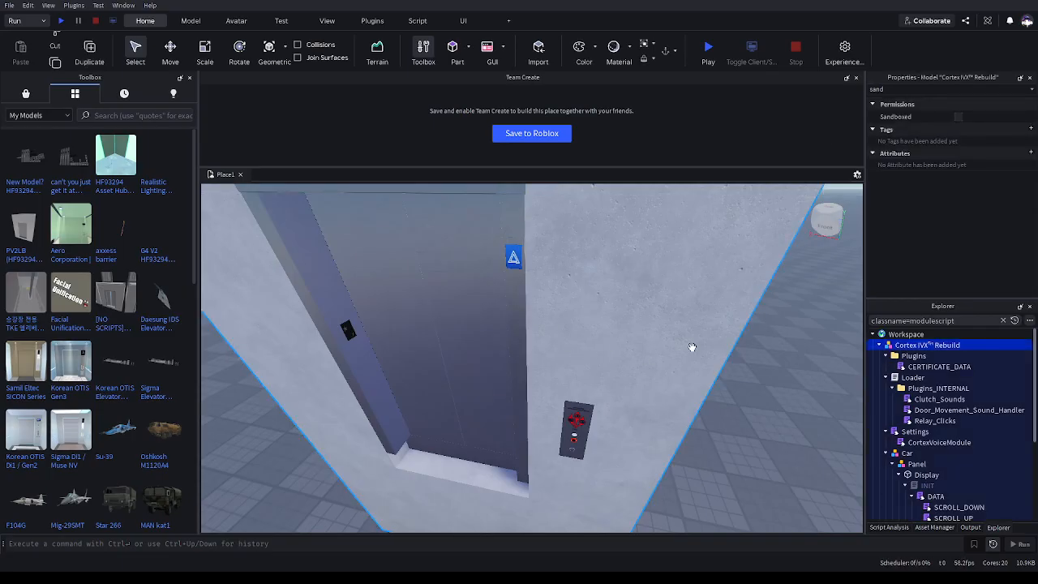
key(Delete)
drag(981, 320, 656, 359)
key(BackSpace)
click(589, 379)
click(905, 334)
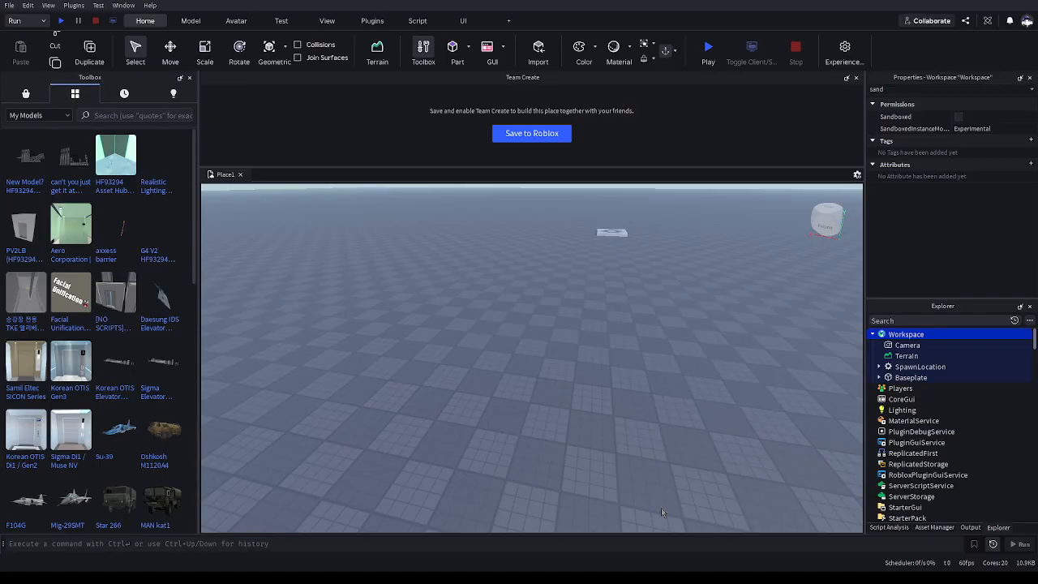
Select the Workspace and examine its Sandboxed permission properties
click(935, 90)
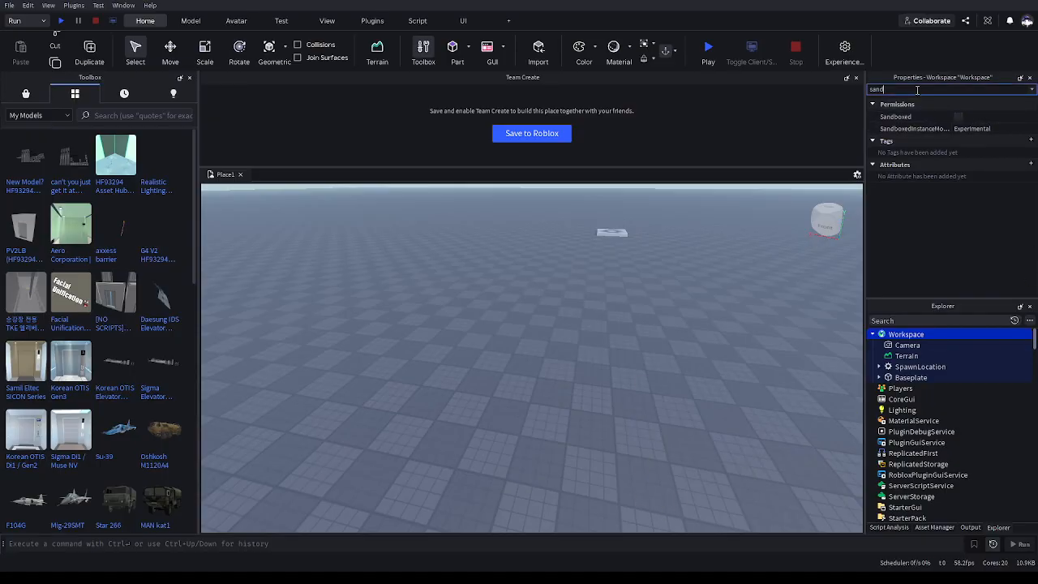
click(732, 243)
right_drag(733, 243, 628, 214)
click(886, 336)
scroll(890, 221, down, 10)
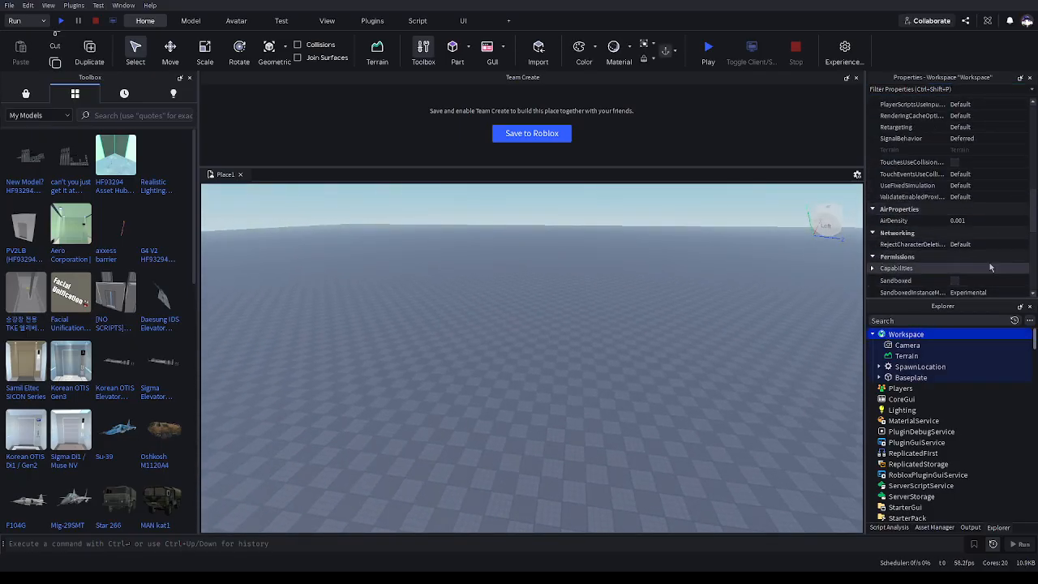
scroll(987, 261, down, 3)
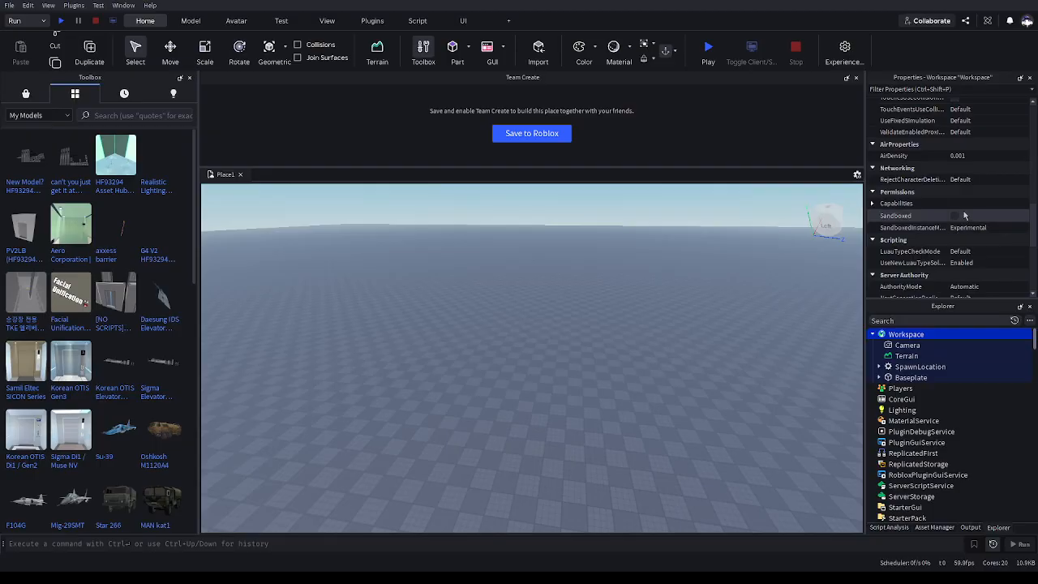
Insert the PV2 Lift Base model from the toolbox, focus on it, and delete it
click(582, 382)
right_drag(627, 443, 628, 443)
key(w)
key(d)
right_drag(614, 322, 613, 316)
drag(536, 270, 754, 452)
click(753, 456)
key(d)
right_drag(733, 456, 732, 455)
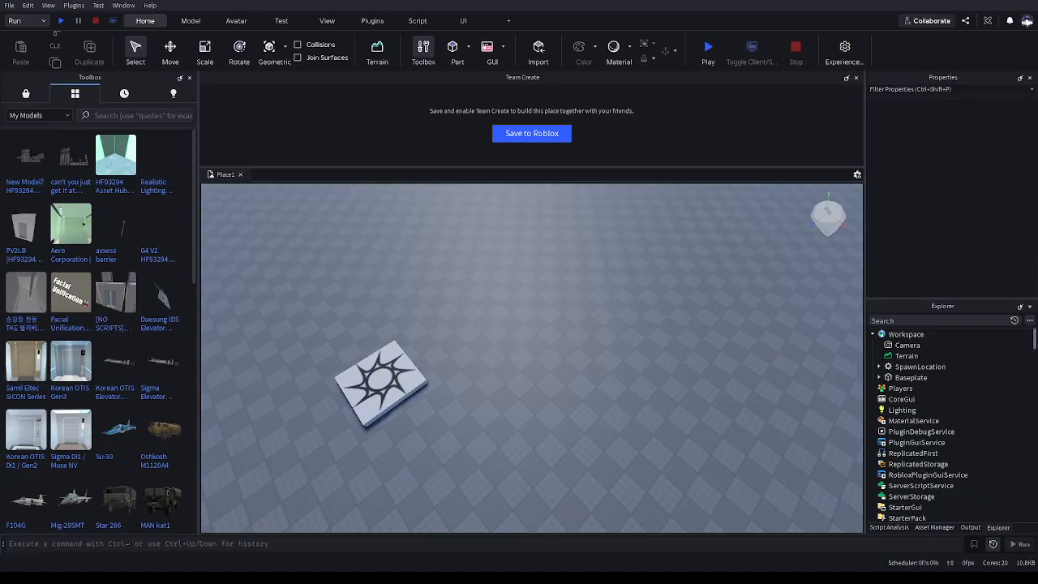
right_drag(228, 328, 228, 327)
key(f)
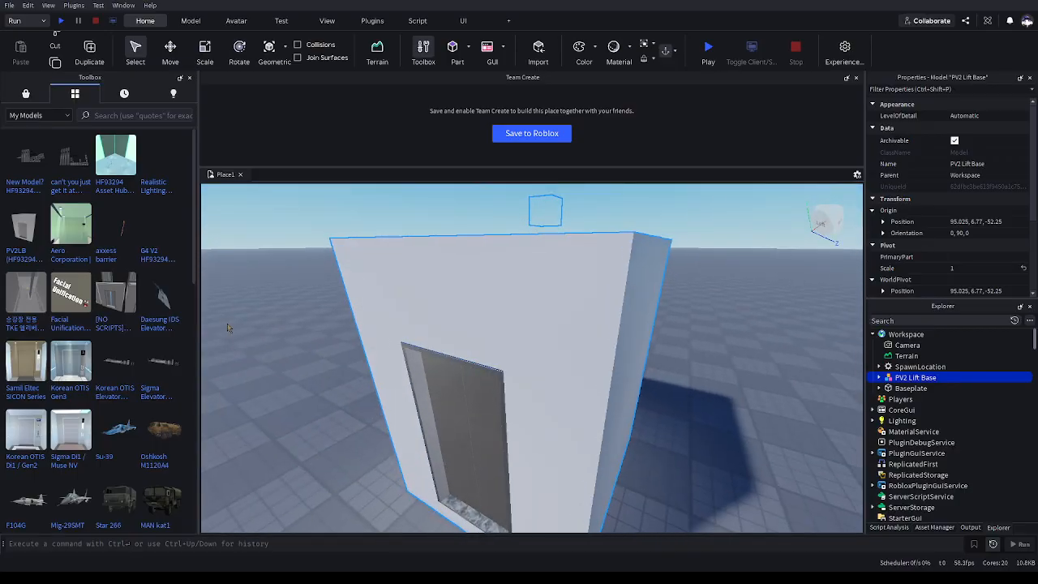
scroll(227, 324, up, 10)
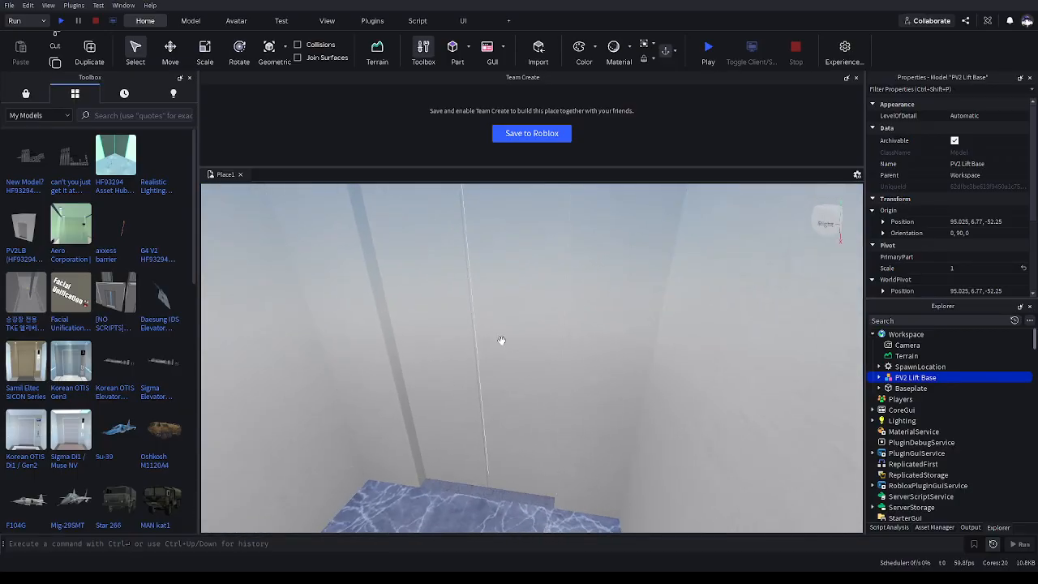
key(Delete)
right_drag(486, 336, 482, 338)
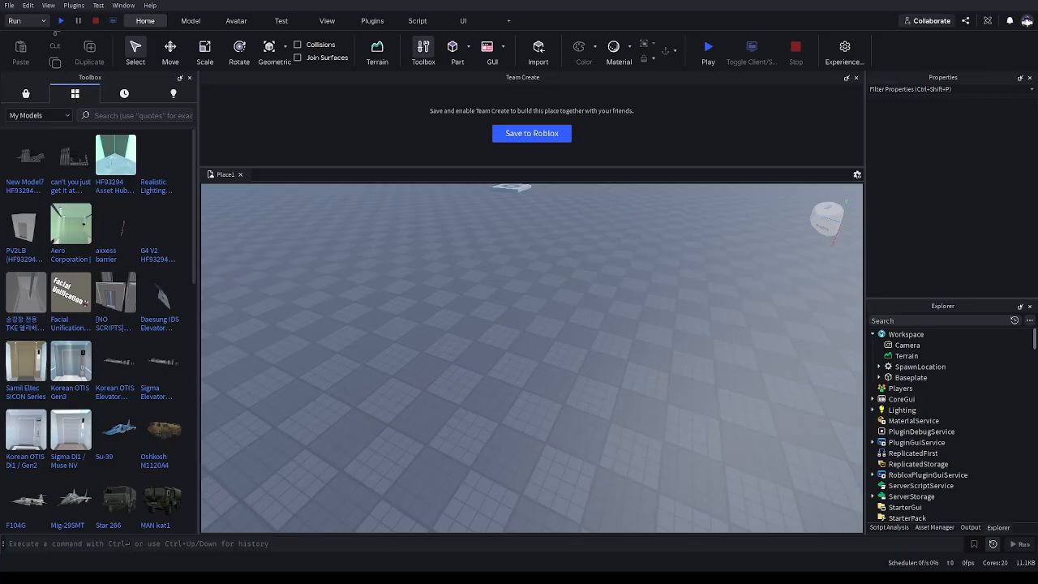
Insert the Quality Lifts goen ! model from the toolbox and focus the view on it
right_drag(532, 341, 532, 260)
key(f)
scroll(943, 242, down, 3)
right_drag(659, 445, 454, 495)
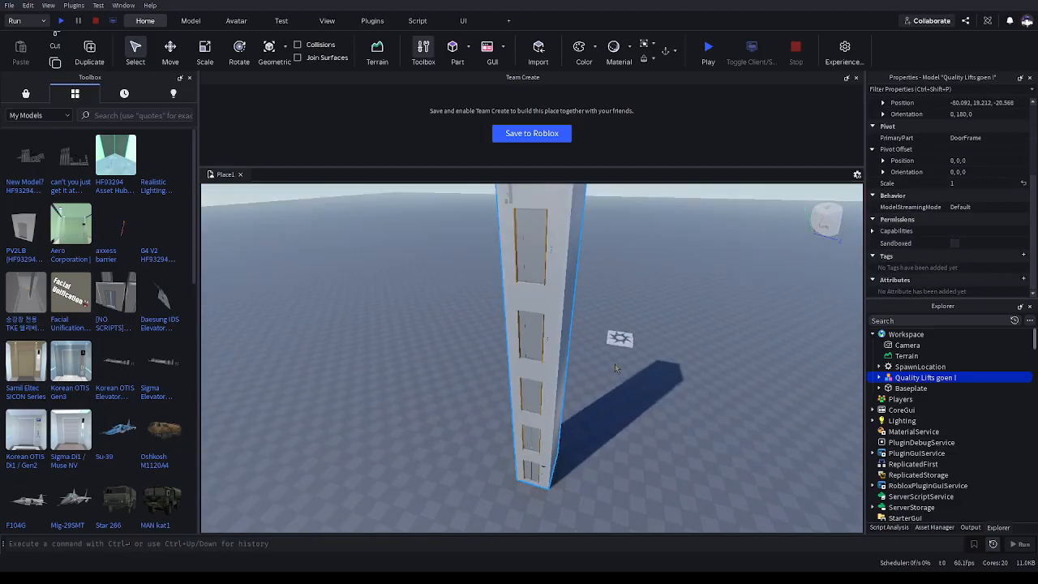
click(659, 446)
scroll(659, 446, up, 2)
right_drag(659, 446, 689, 431)
key(w)
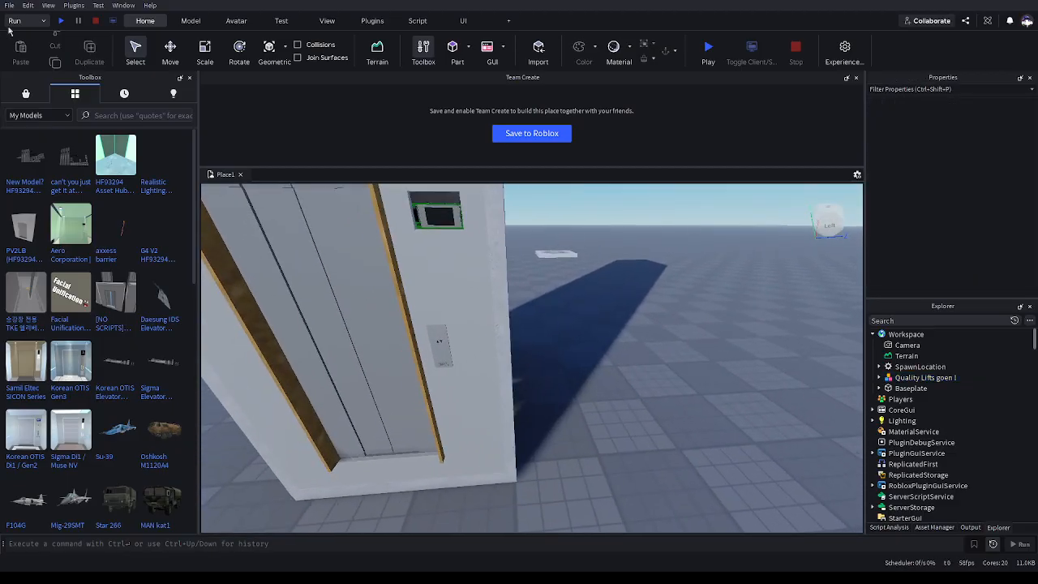
key(a)
key(s)
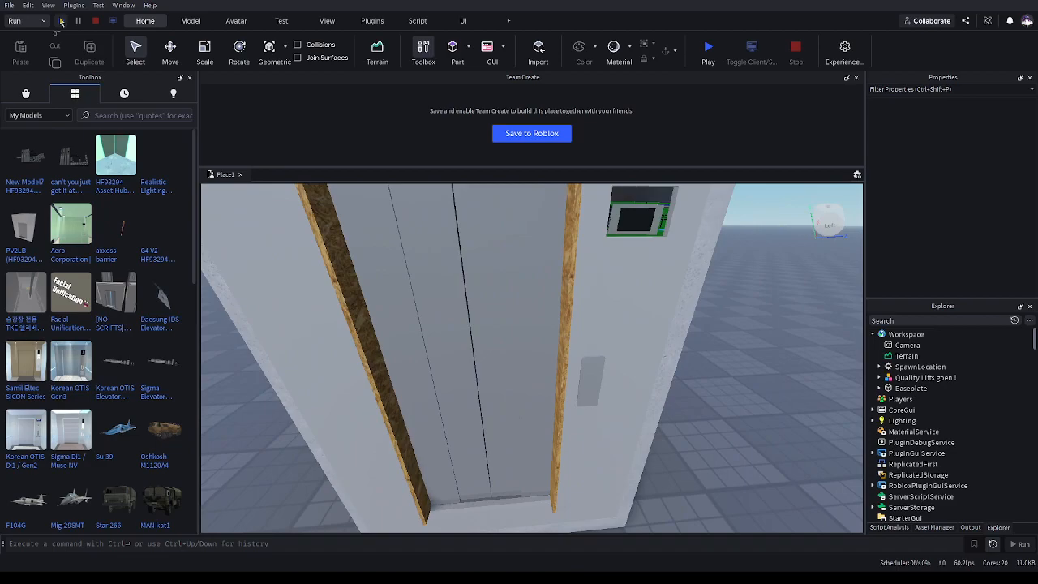
Playtest the place and inspect the Quality Lifts elevator's doors and indicator
click(62, 21)
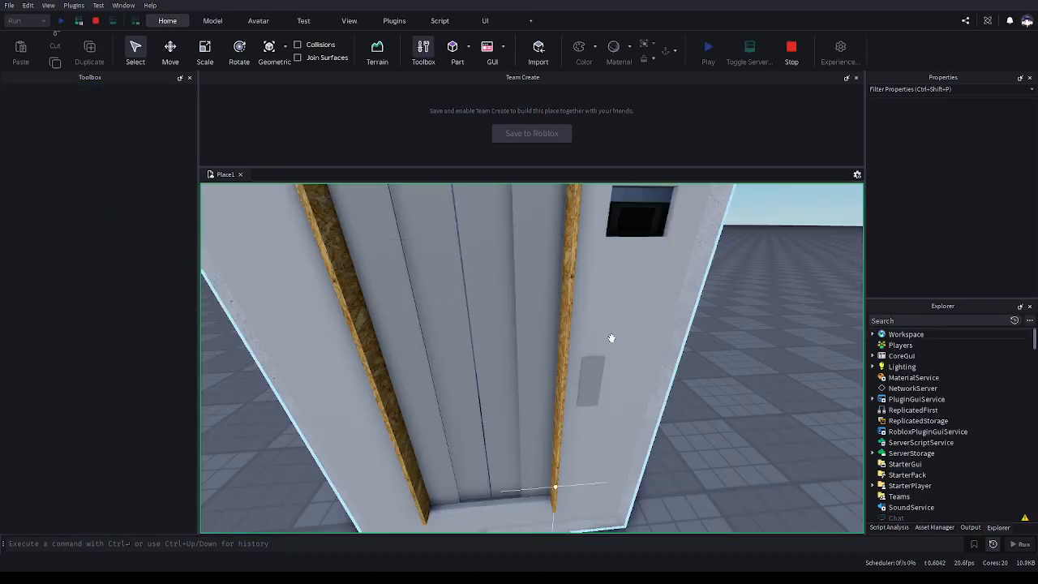
right_drag(611, 338, 596, 284)
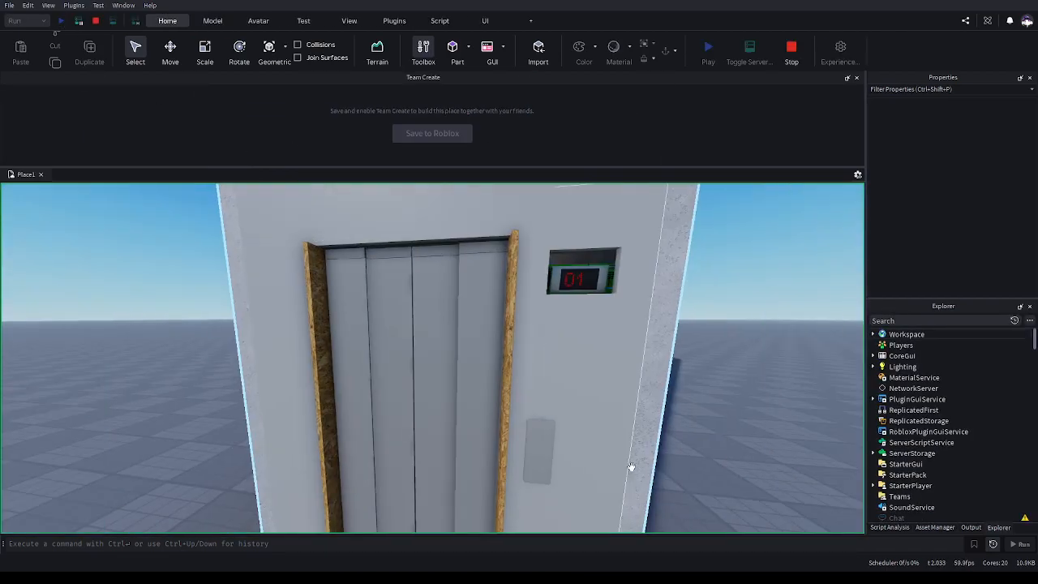
right_drag(638, 471, 640, 476)
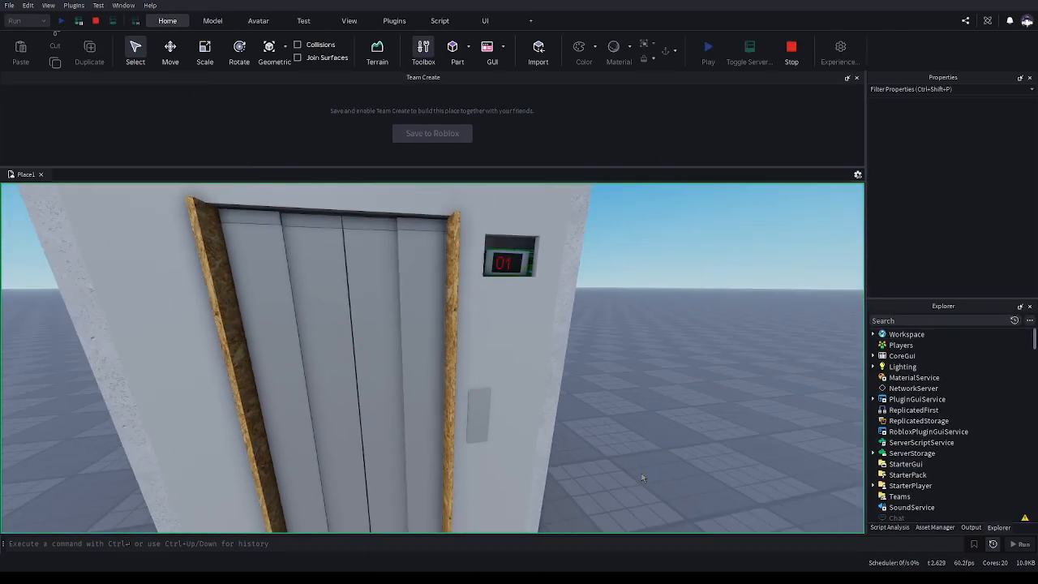
key(w)
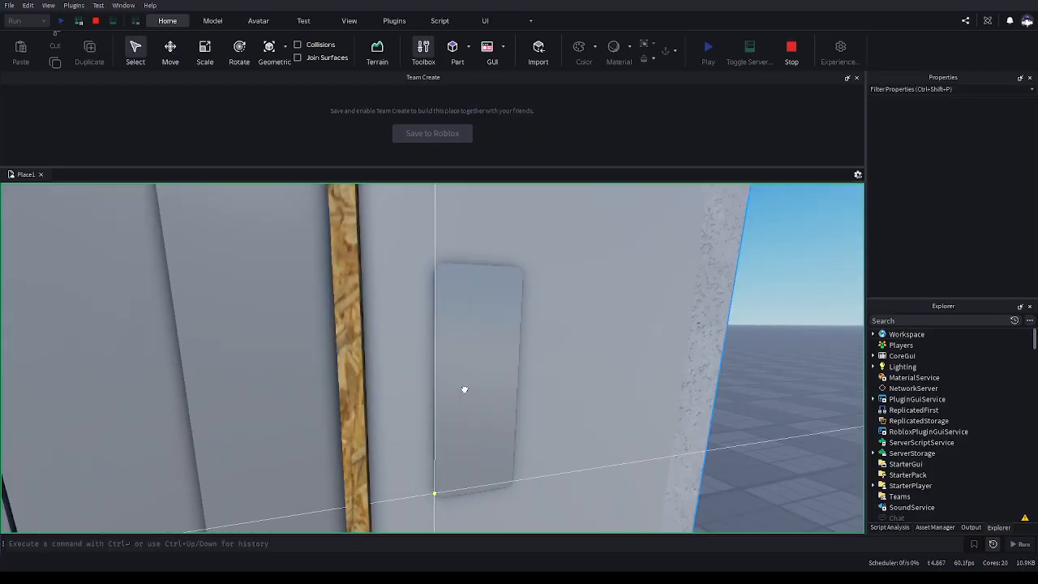
click(465, 396)
key(w)
right_drag(494, 394, 494, 394)
key(s)
key(w)
key(s)
key(s)
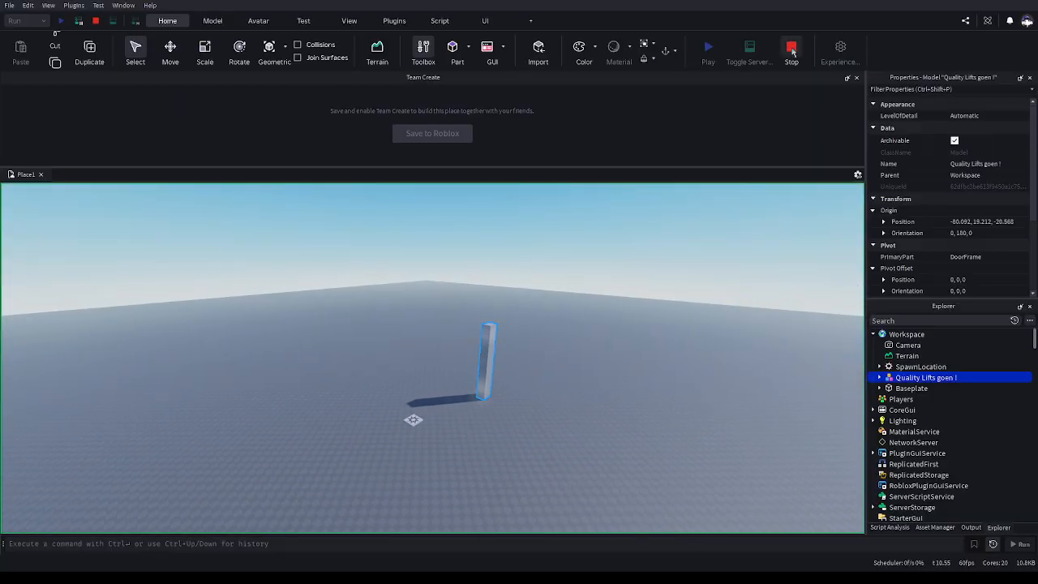
Stop the playtest and delete the Quality Lifts goen ! model from the place
click(791, 52)
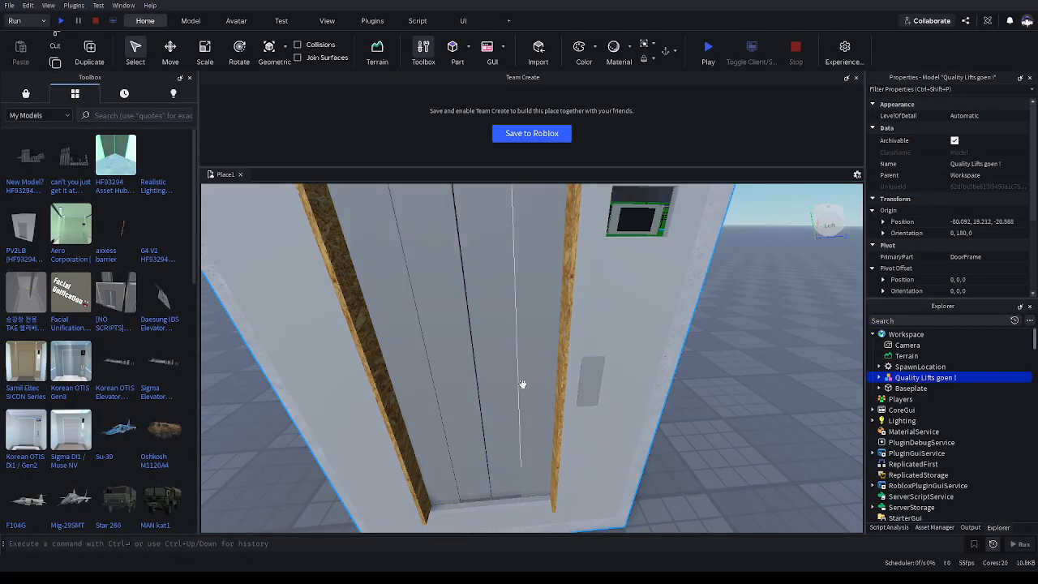
key(Delete)
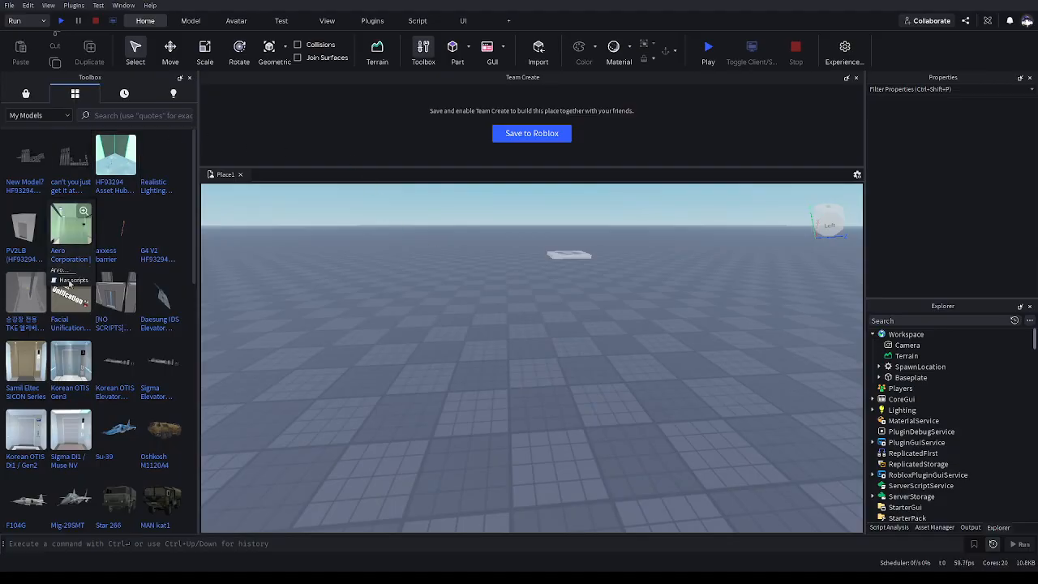
right_drag(525, 298, 525, 298)
key(w)
scroll(576, 246, down, 10)
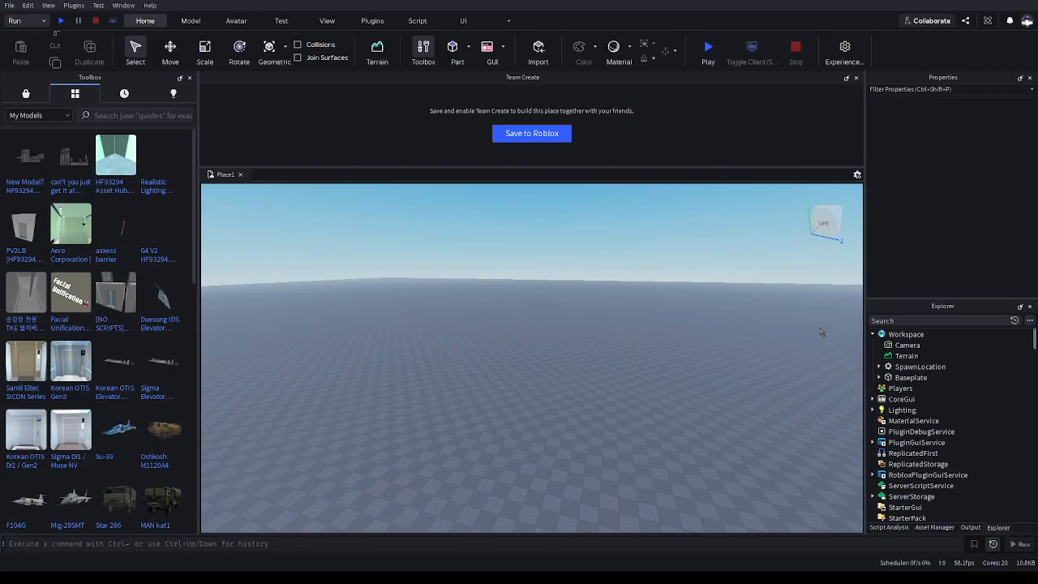
click(903, 338)
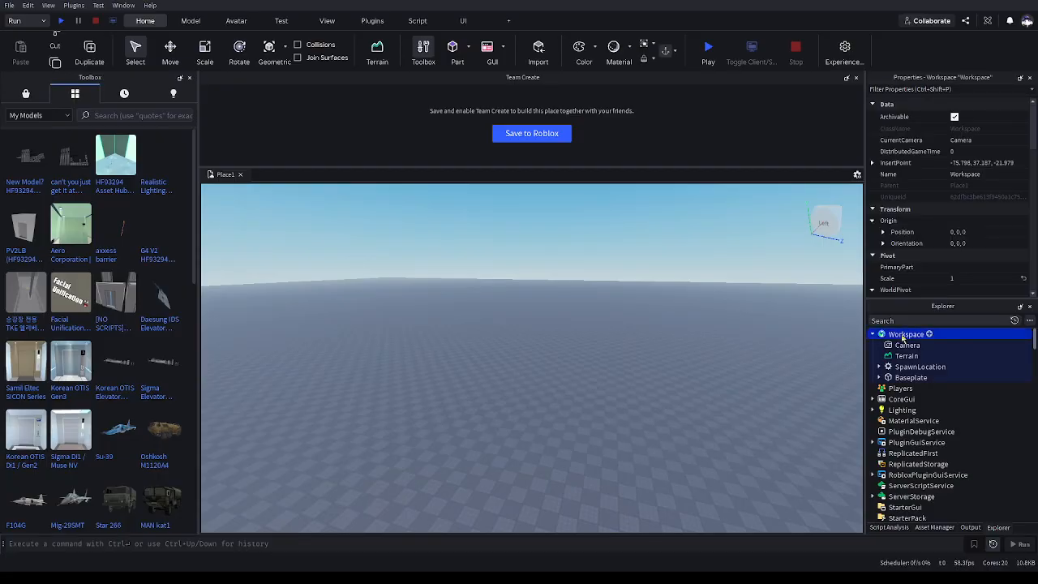
right_drag(545, 375, 545, 376)
click(545, 375)
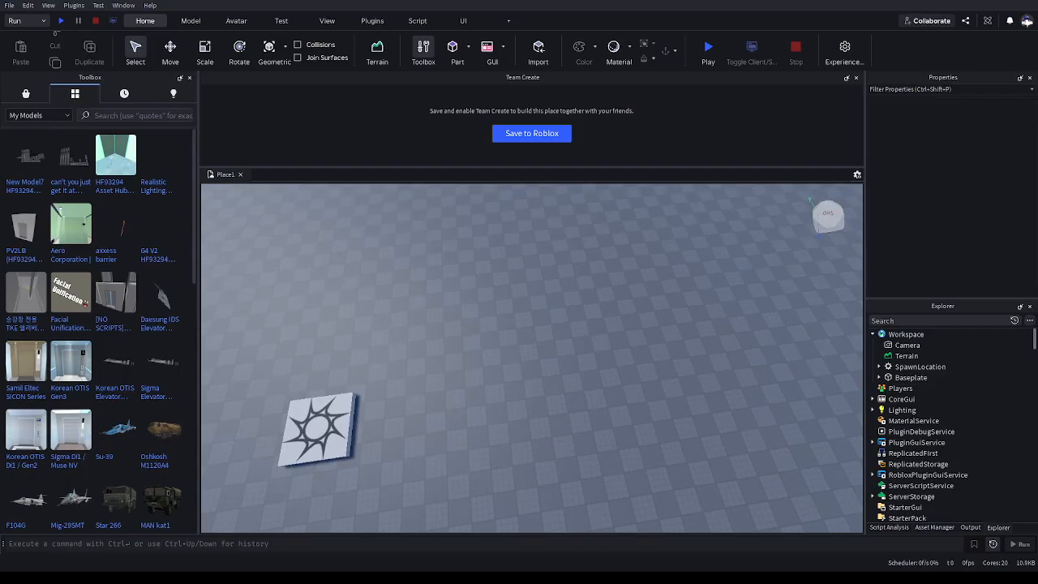
right_drag(570, 510, 559, 505)
right_drag(627, 284, 627, 284)
scroll(626, 285, up, 5)
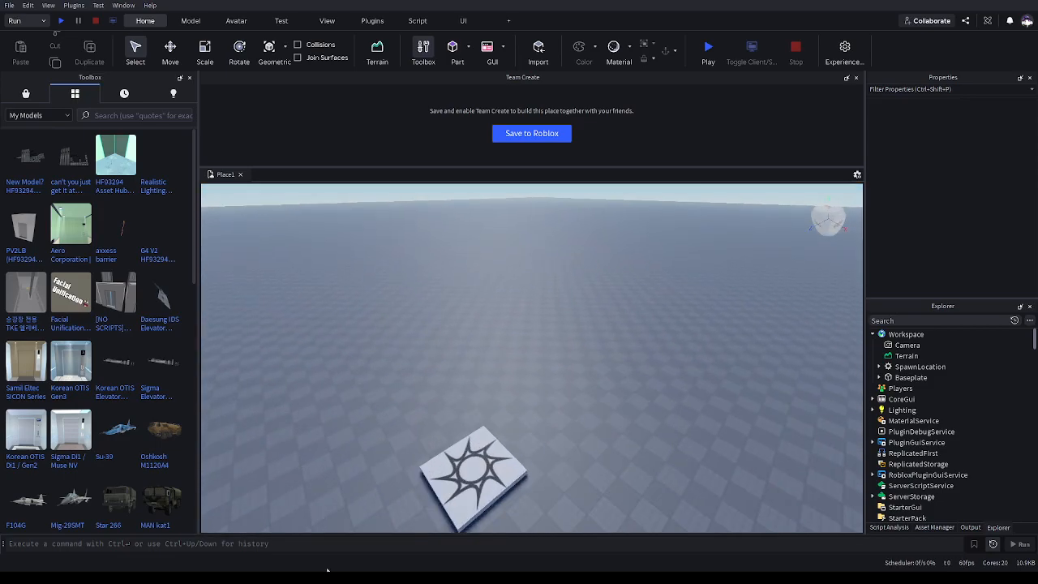